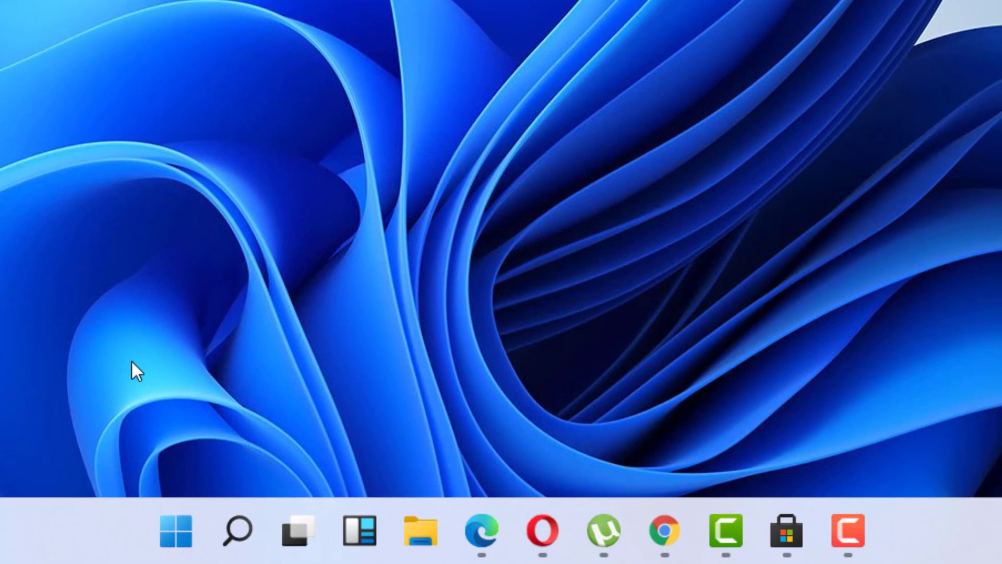
Step: Look through the Start menu's pinned applications and its full recommendations list, and return to the main Start view
click(184, 532)
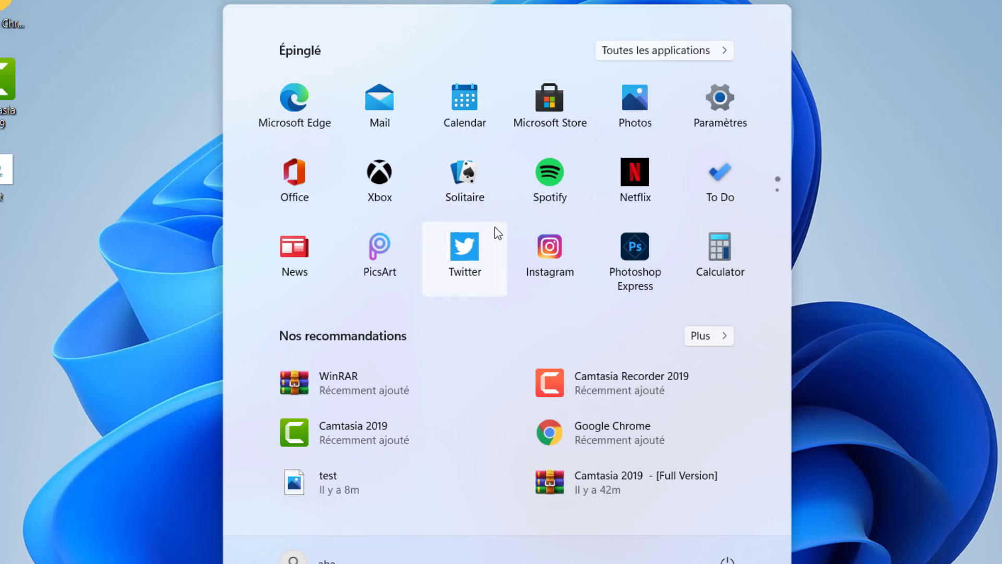
click(692, 52)
click(683, 50)
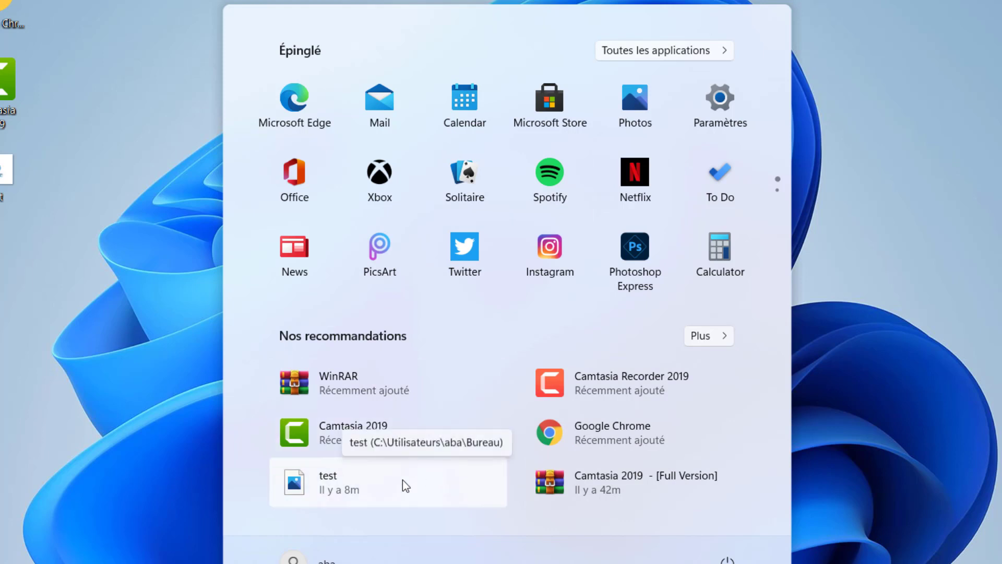
click(724, 340)
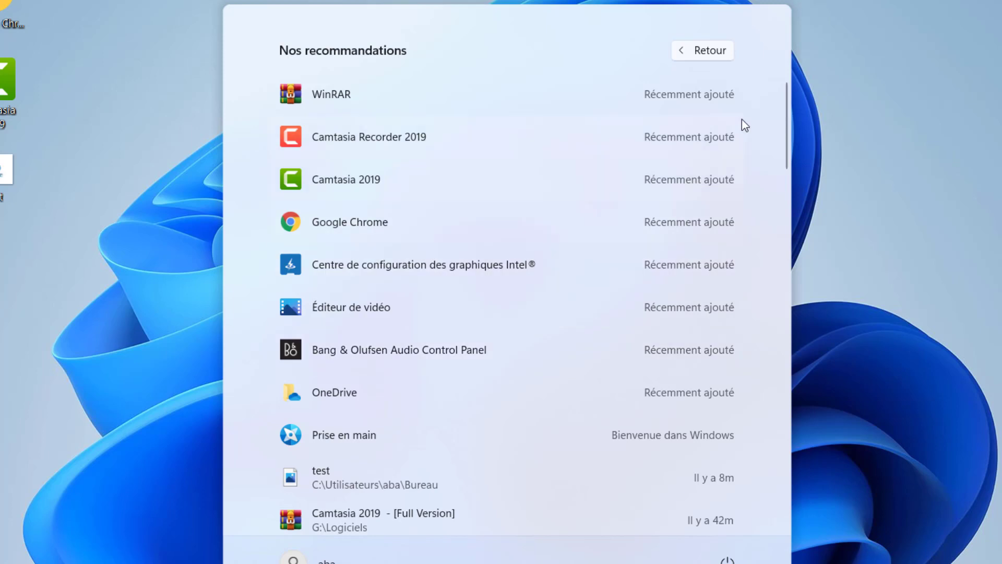
click(722, 55)
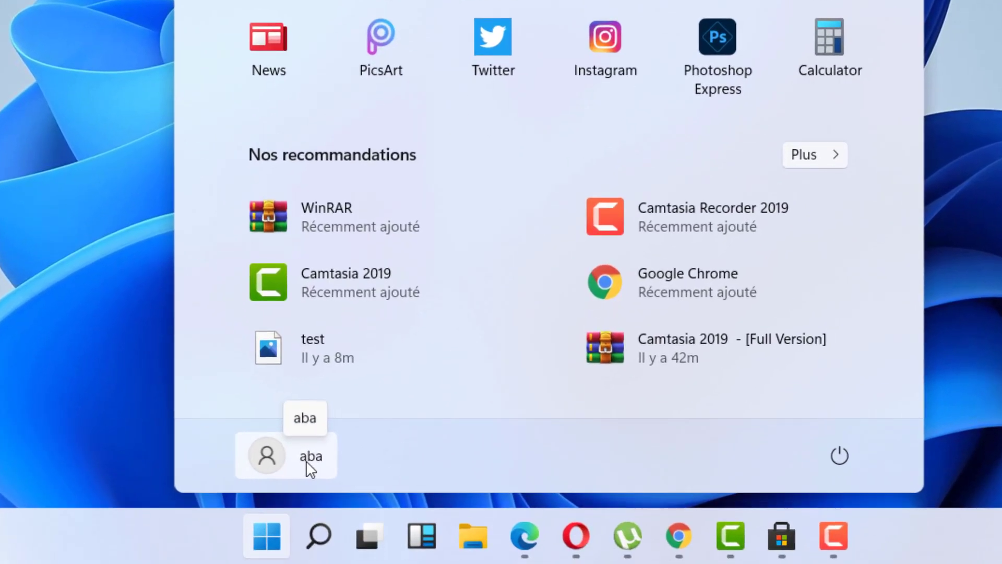
Step: Display the Start menu's user account options and power options, and close the Start menu
click(313, 561)
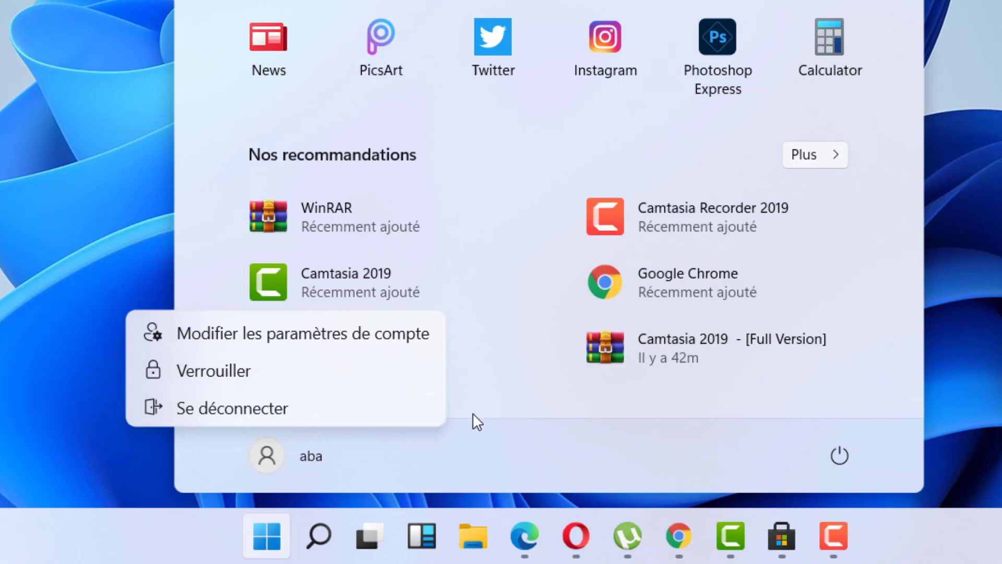
click(544, 469)
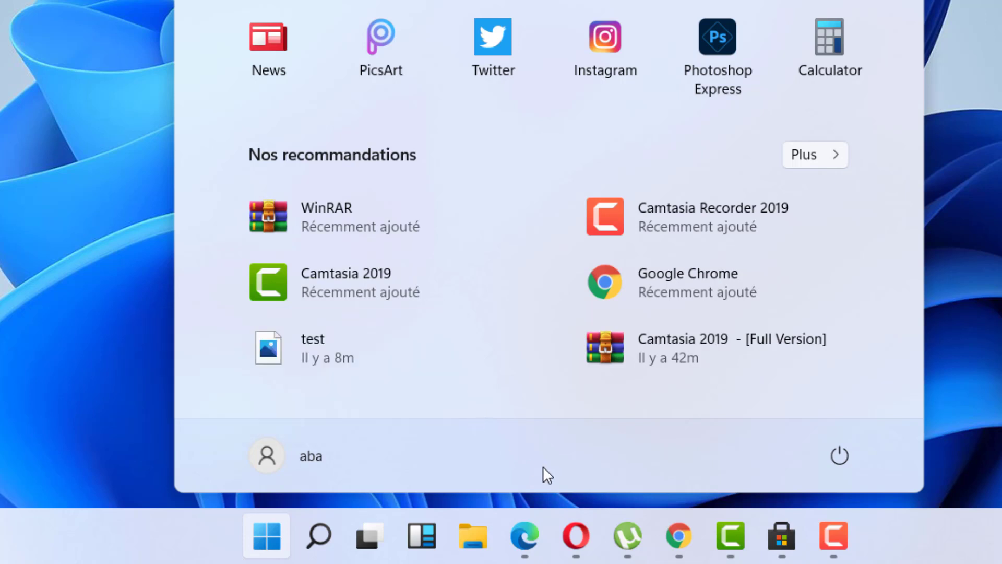
click(838, 457)
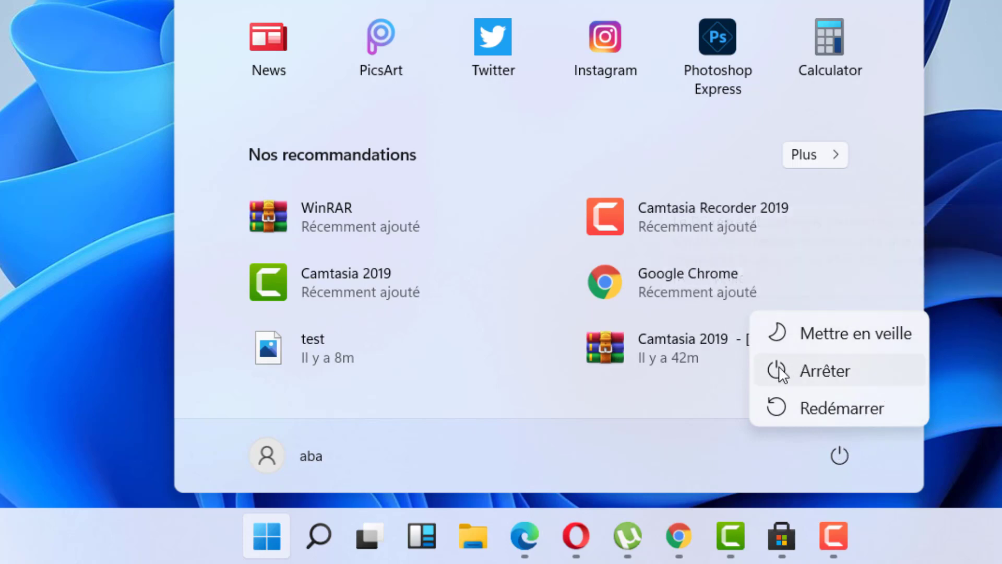
click(271, 540)
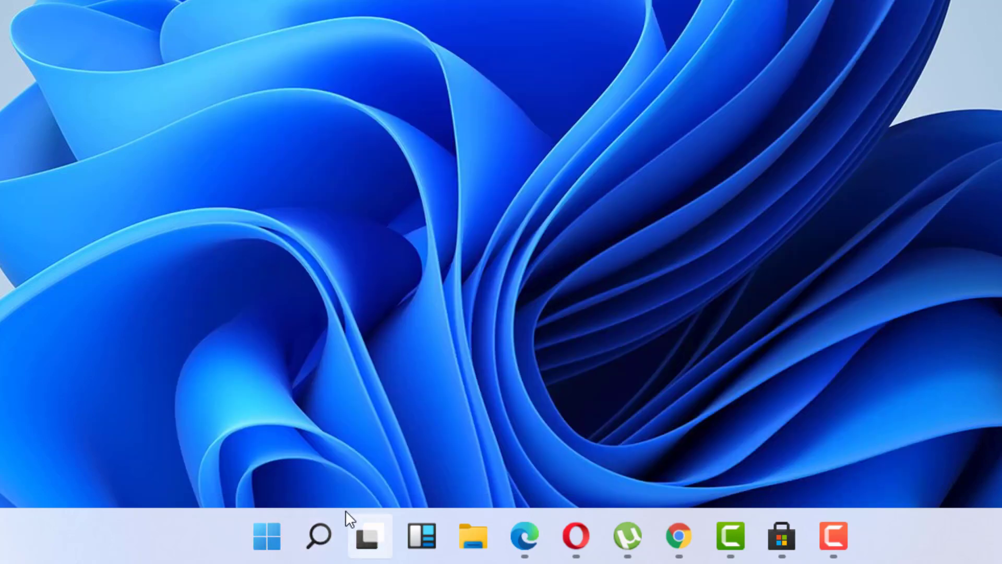
Step: Browse the Applications, Documents and Web categories of Windows search, return to Tout, and close the search
click(320, 536)
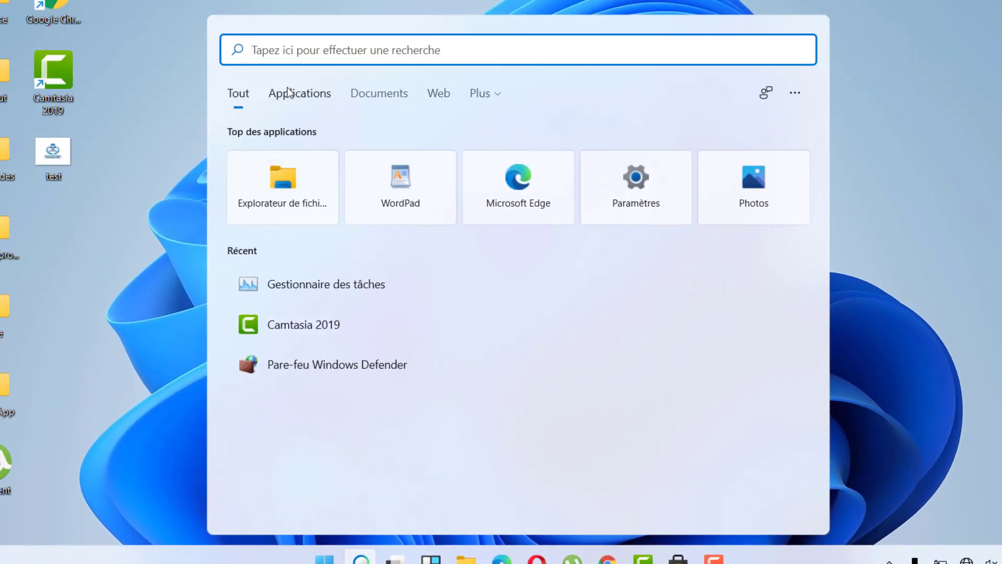
click(300, 98)
click(371, 95)
click(427, 96)
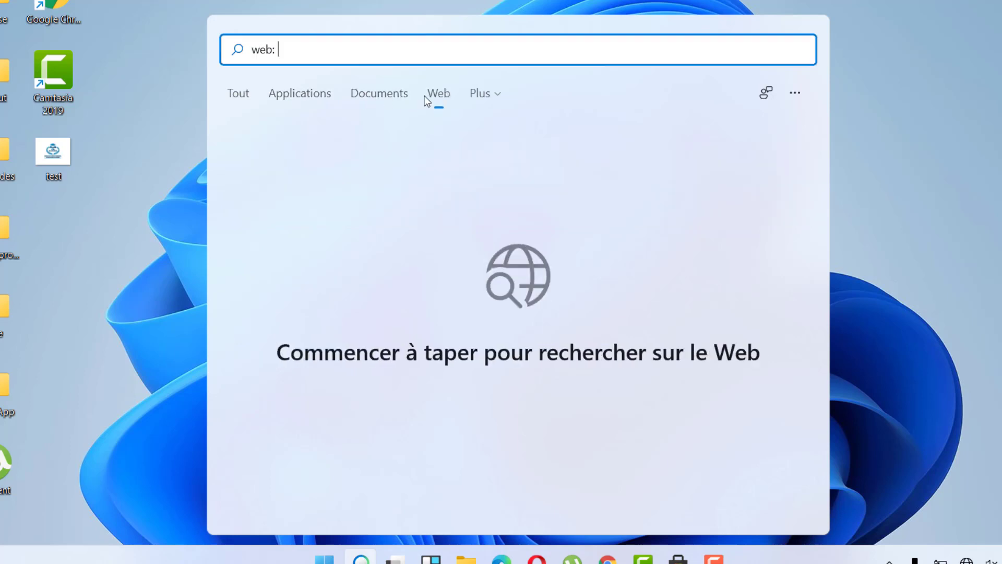
click(238, 99)
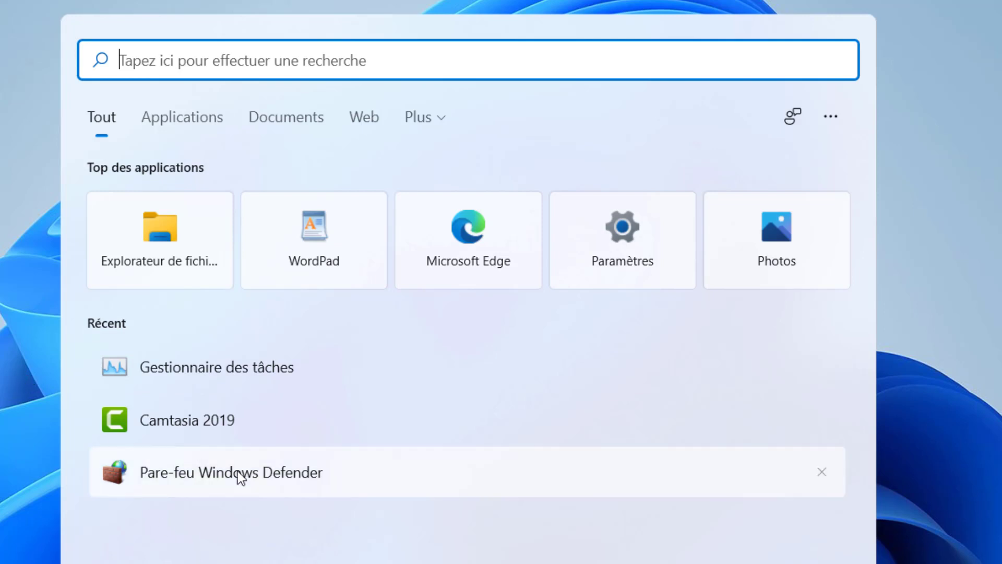
click(985, 423)
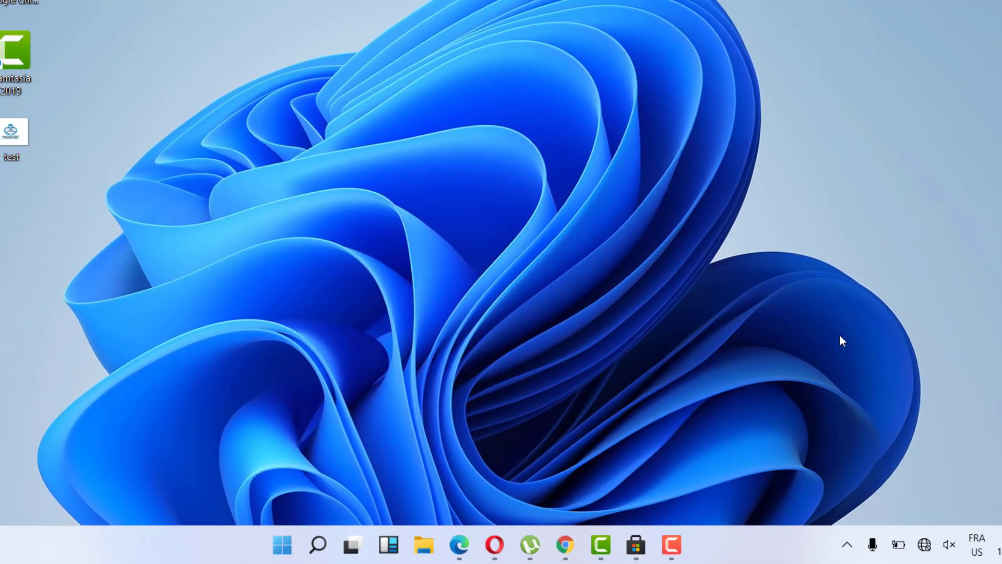
Step: Open File Explorer and highlight the Téléchargements, Images and Documents folders in turn among the frequent folders, ending on Documents
click(424, 545)
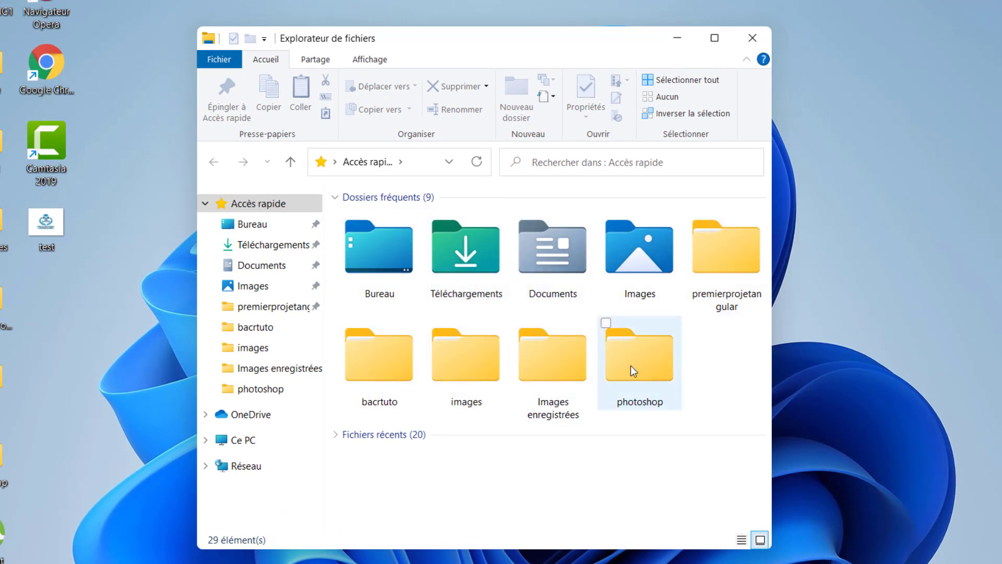
click(496, 271)
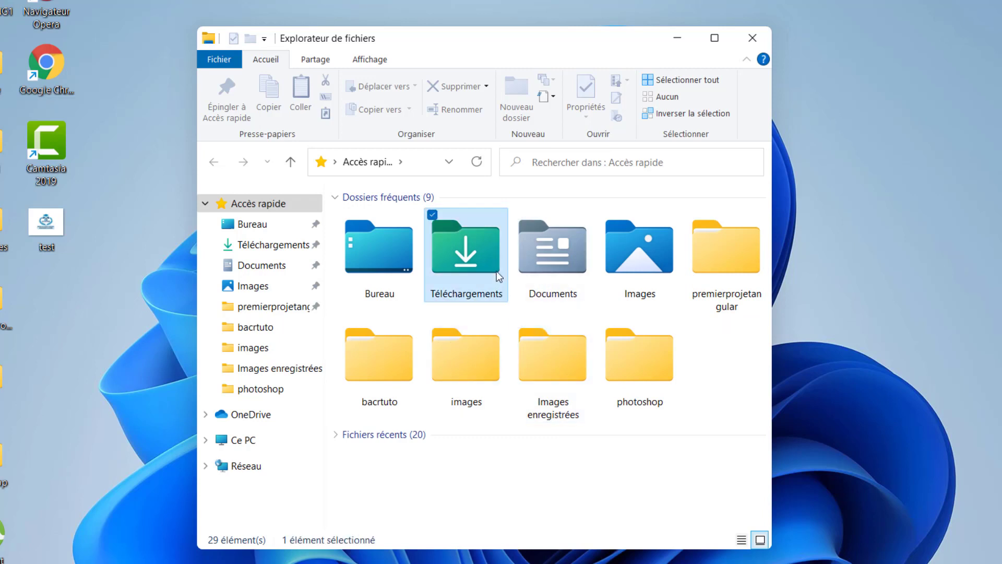
click(642, 269)
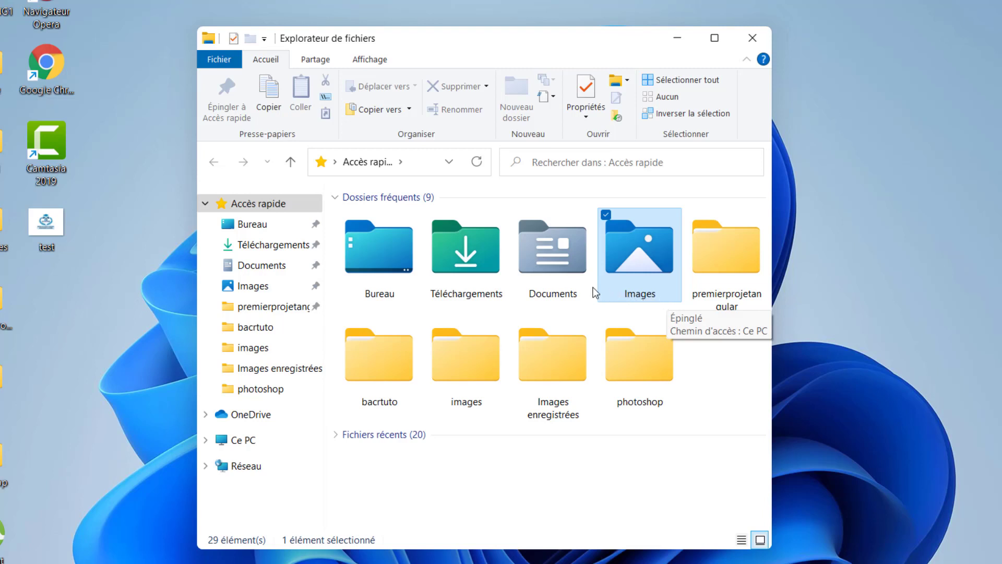
click(575, 288)
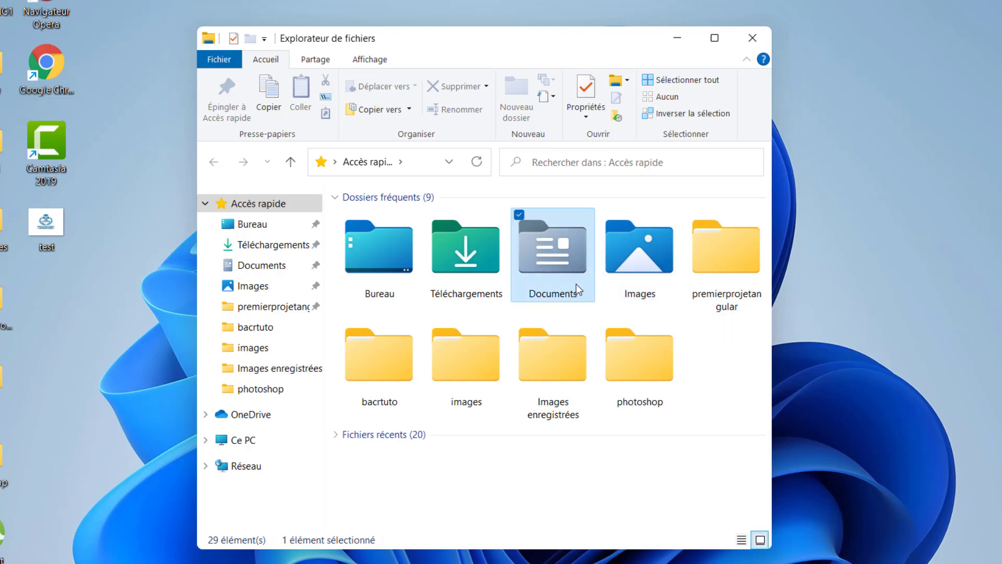
click(495, 293)
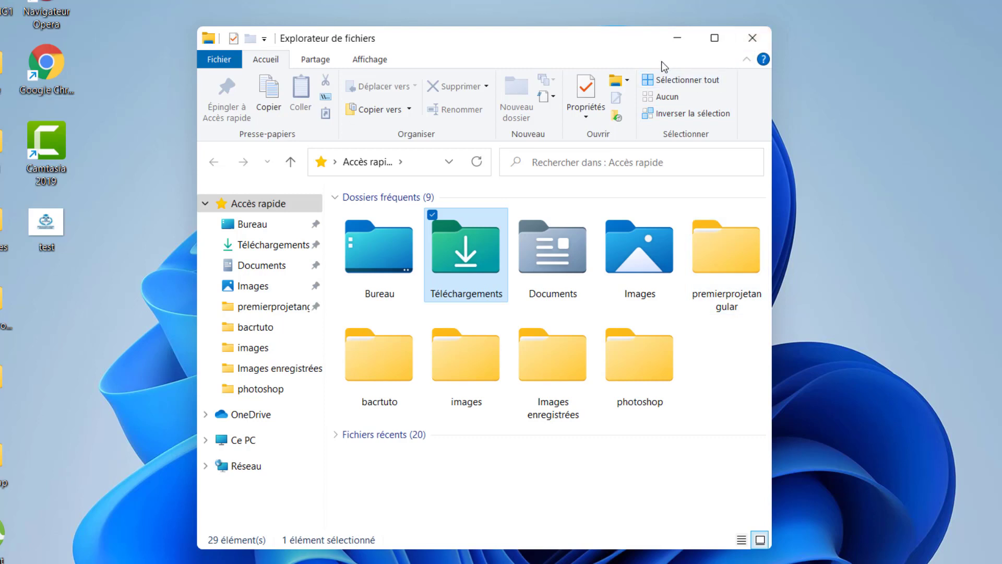
click(550, 269)
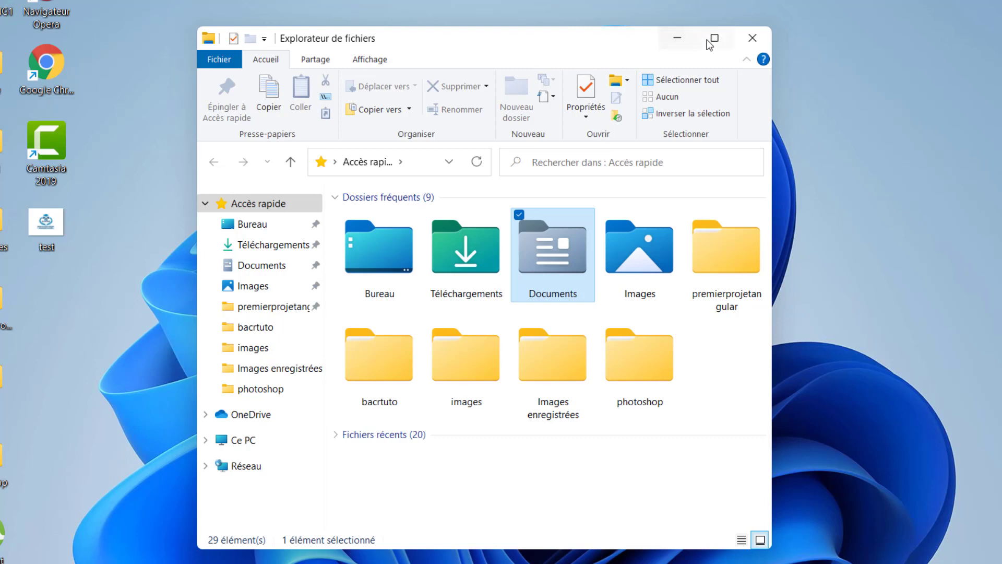
Step: Snap the File Explorer window to the right side of the screen with a side-by-side layout and review the suggested windows
mouse_move(715, 44)
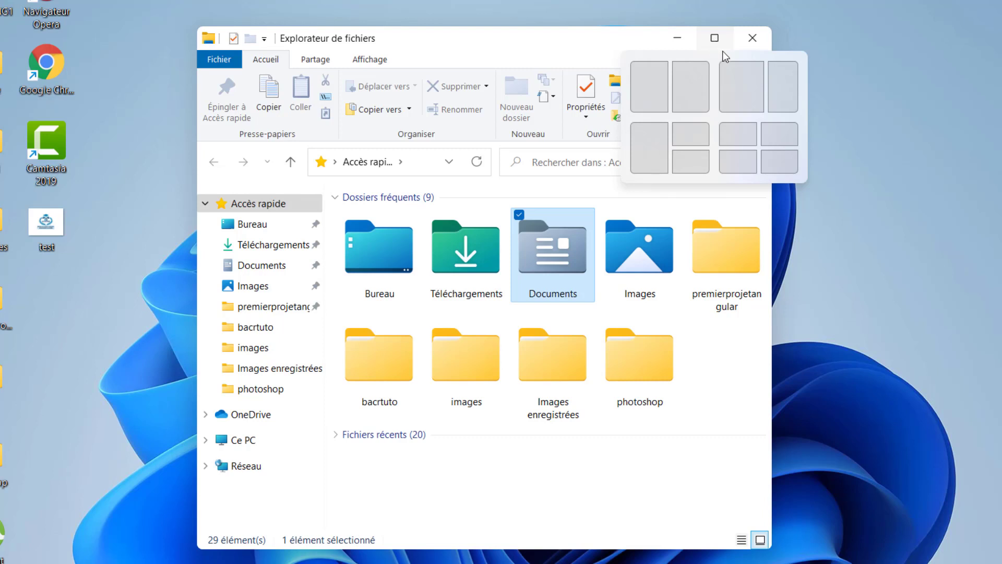
click(772, 83)
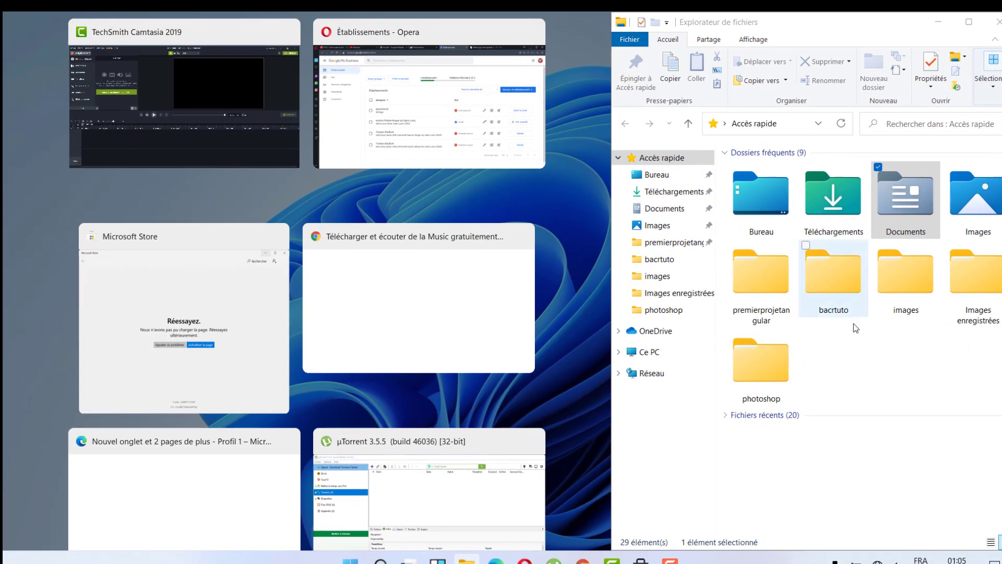
scroll(426, 273, down, 1)
scroll(427, 273, down, 4)
scroll(426, 273, up, 5)
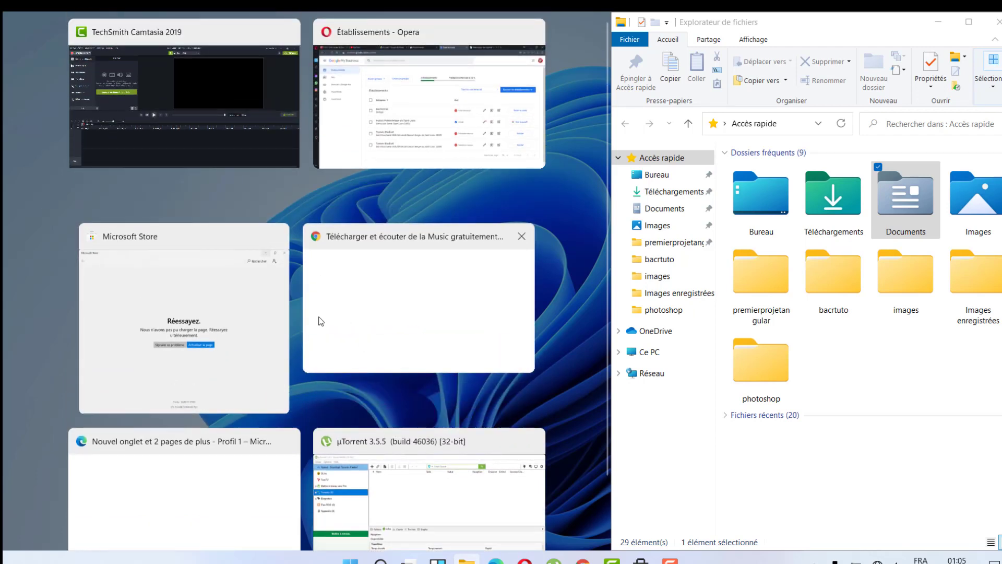
Step: Snap the File Explorer window into the upper-right quarter of the screen and maximize it
mouse_move(974, 30)
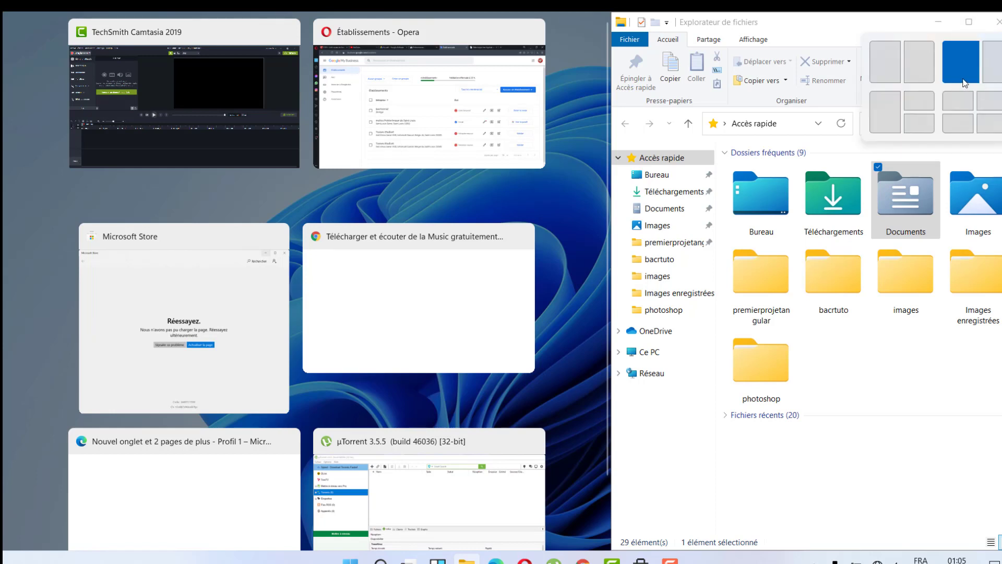
click(932, 105)
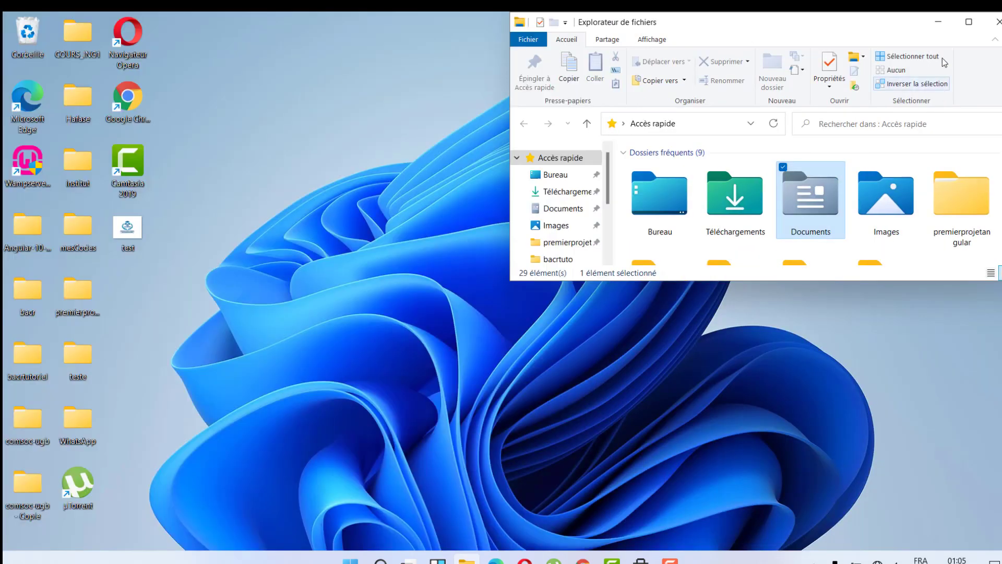
click(968, 20)
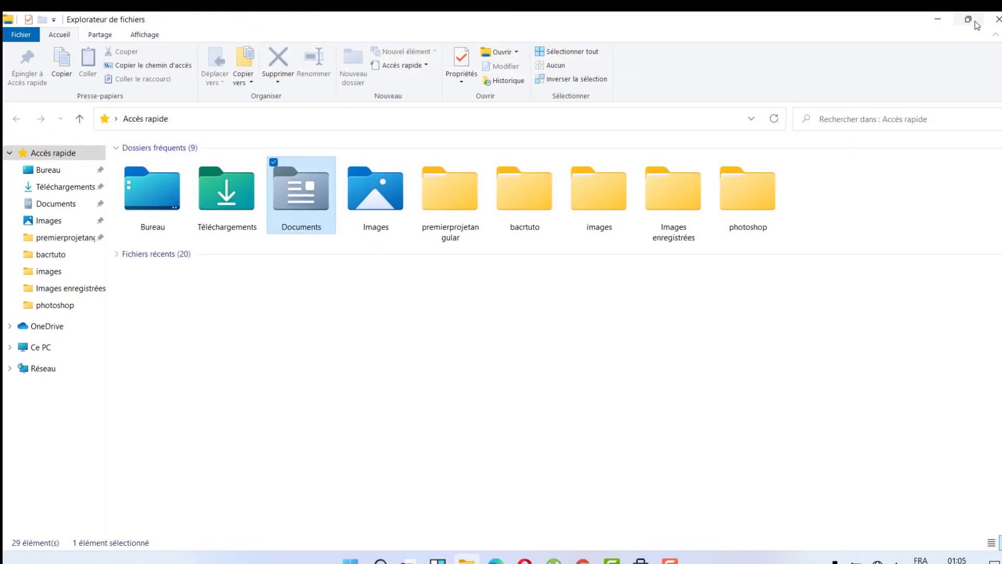
Step: Snap the File Explorer window to the left half of the screen and maximize it again
mouse_move(968, 21)
click(965, 65)
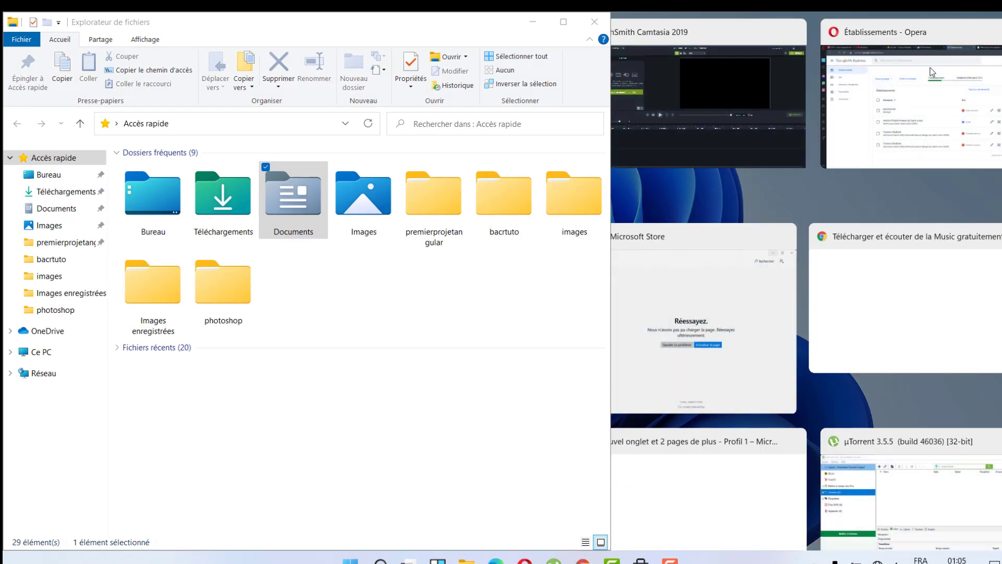
double_click(572, 32)
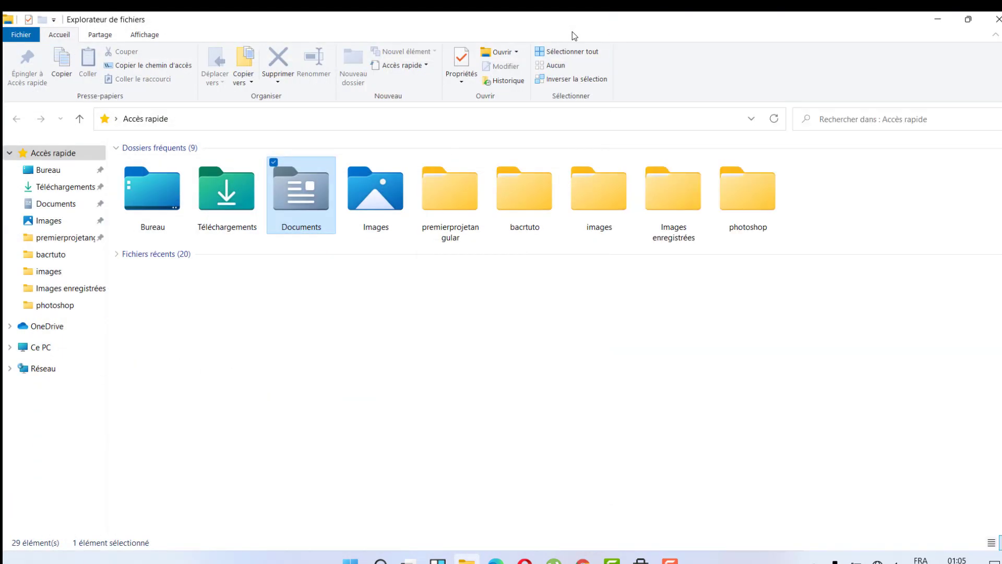
Step: Restore the maximized File Explorer window to its floating size, move it slightly upward, and close it
click(965, 22)
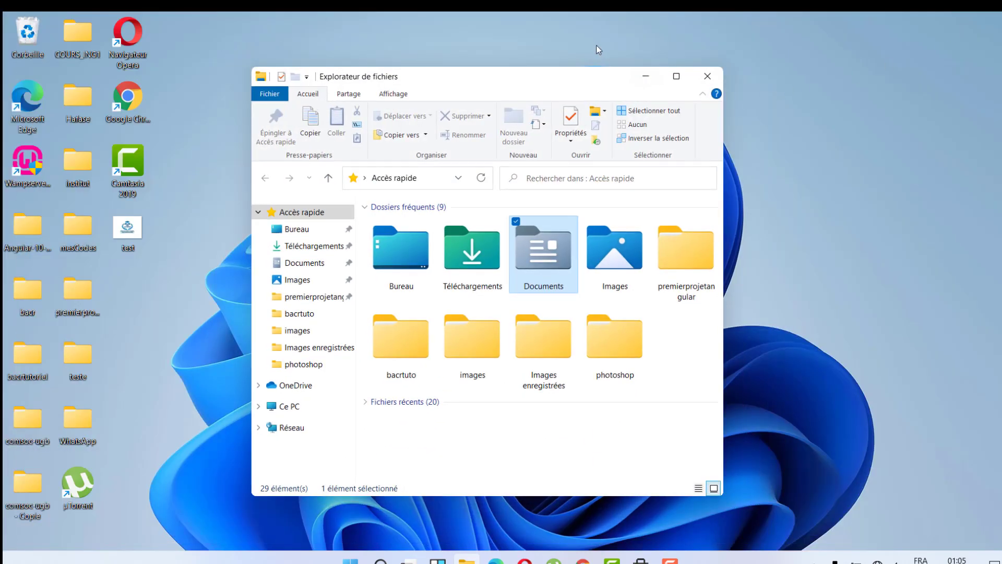
drag(594, 81, 611, 46)
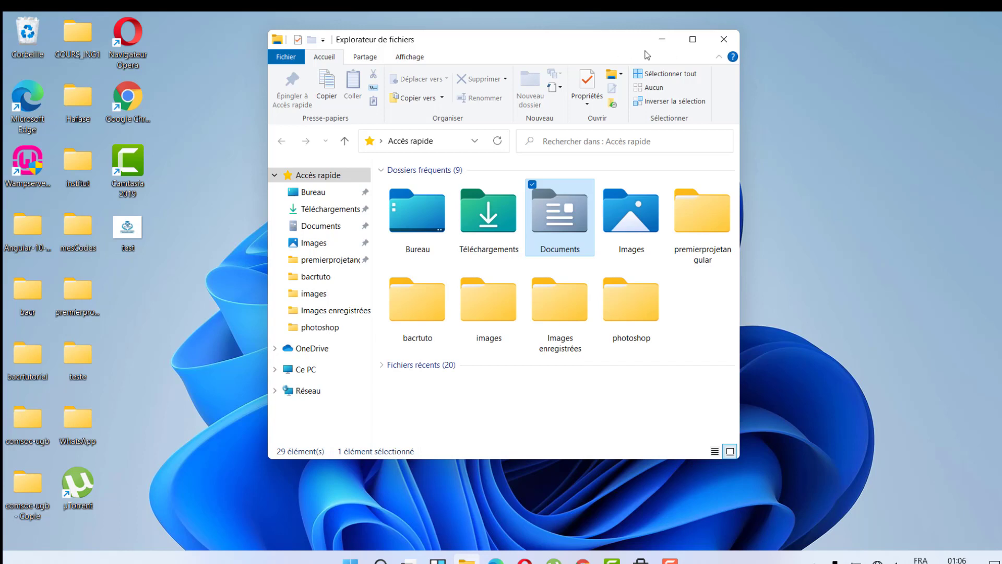
click(723, 40)
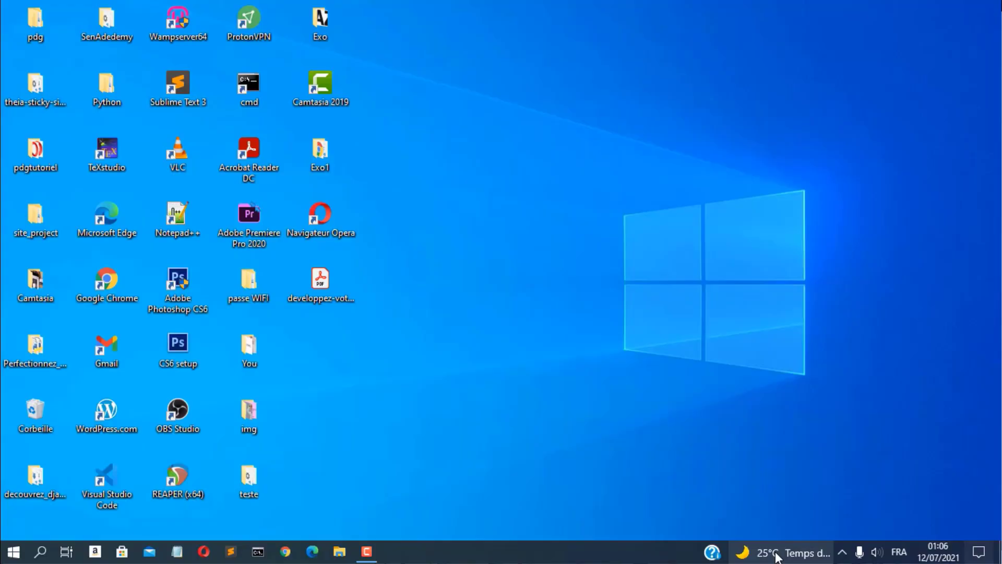
Step: Open the Windows 10 weather feed, and try reloading the Windows 11 Widgets board before closing it
click(775, 553)
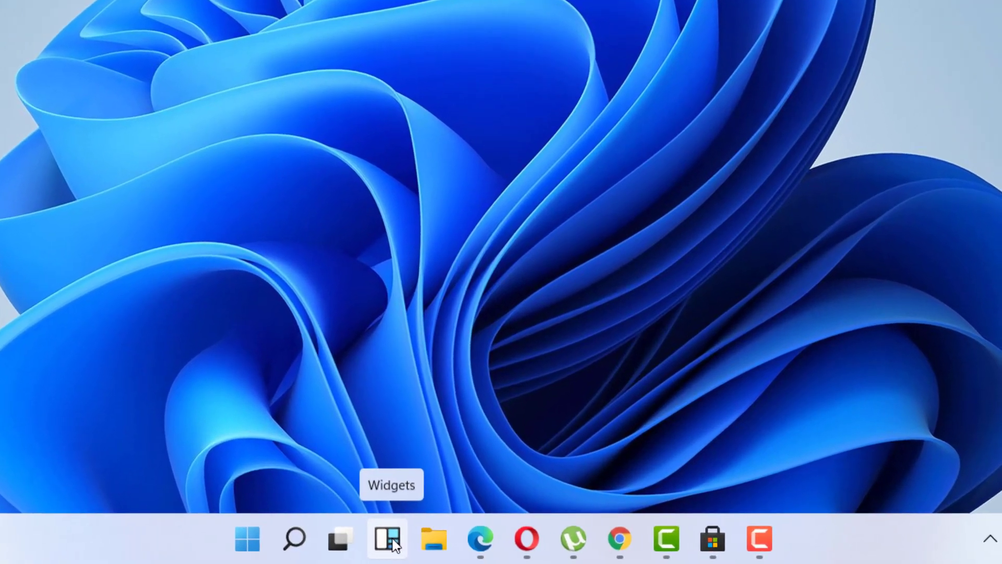
click(392, 541)
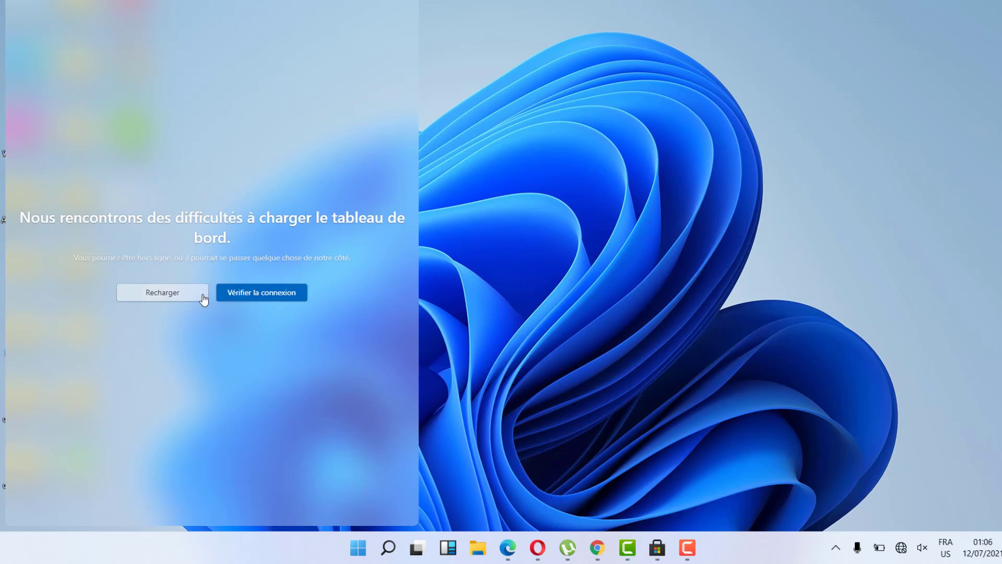
click(166, 295)
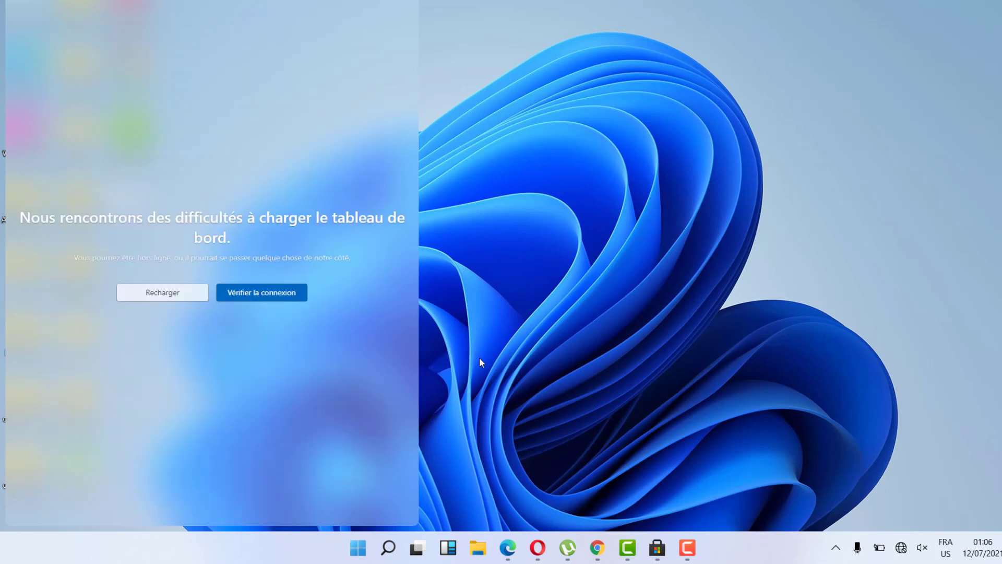
click(480, 358)
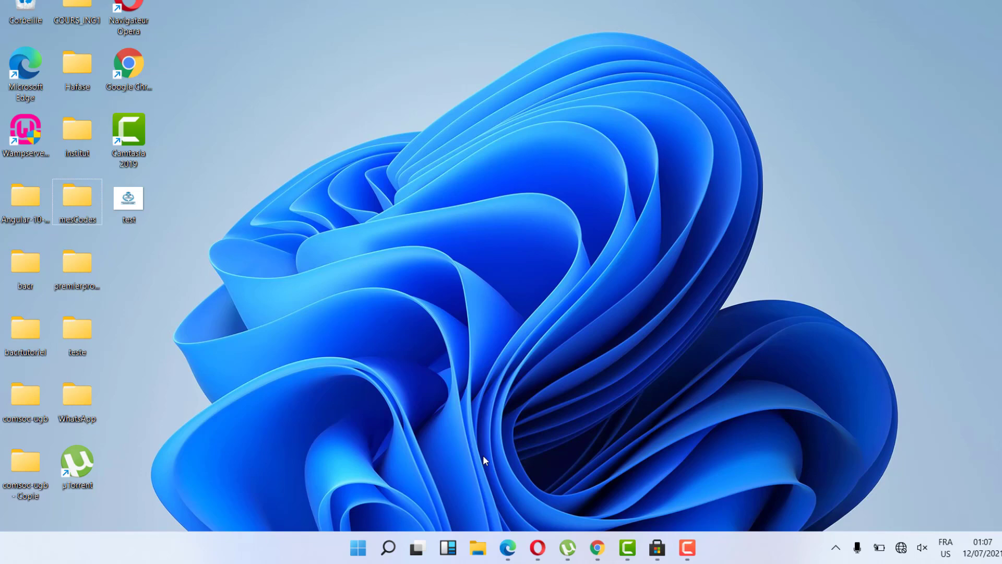
Step: Show Task View with all open windows and add a new virtual desktop
click(416, 547)
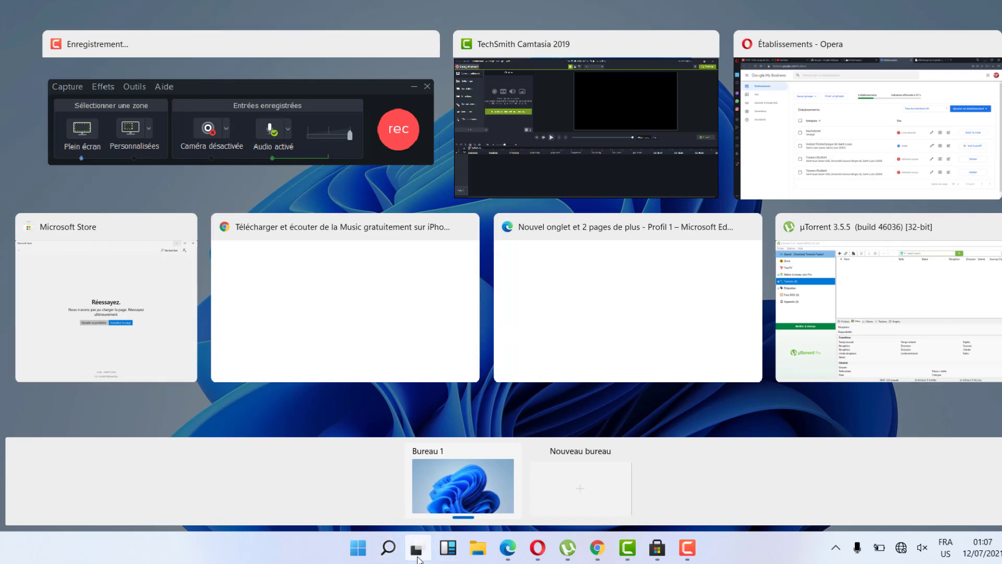
click(578, 488)
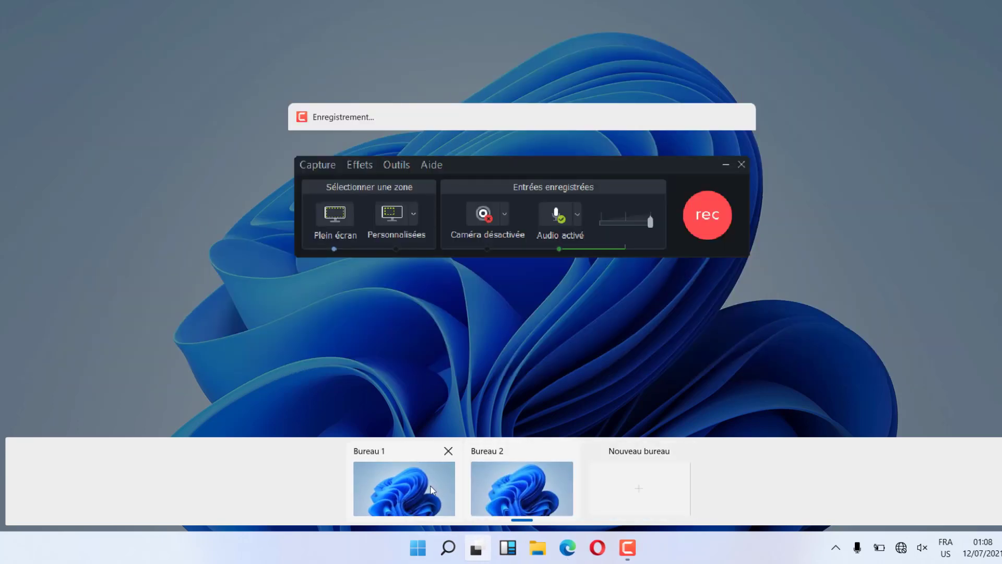
Step: Switch to the Bureau 1 virtual desktop and return to Bureau 2 through Task View
click(413, 482)
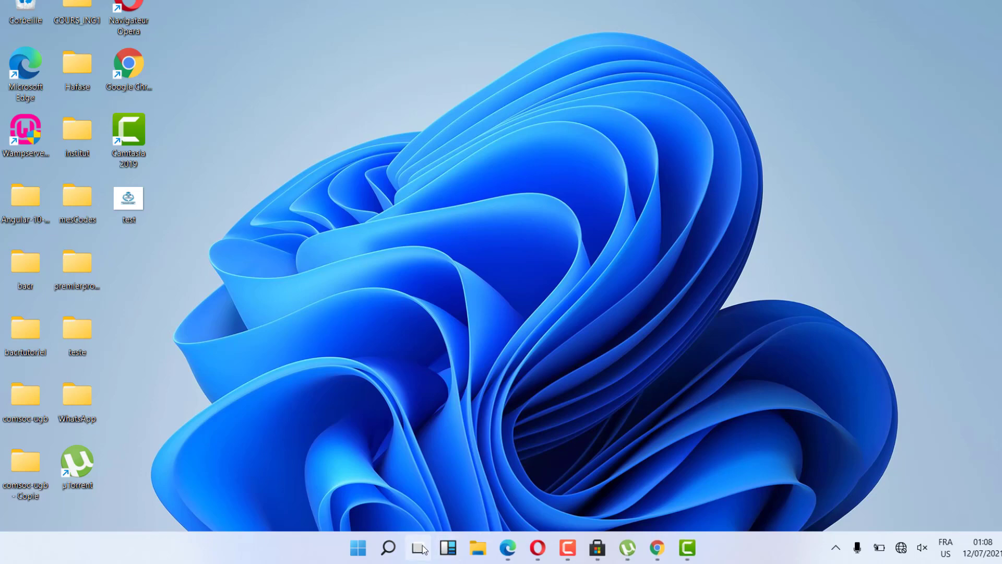
click(416, 547)
click(532, 491)
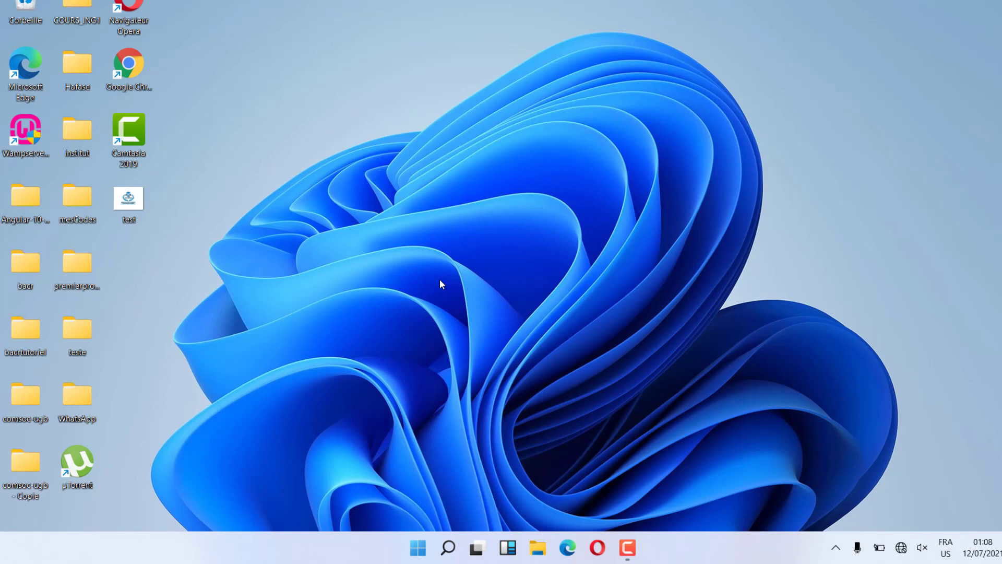
Step: Preview the open windows of Bureau 1 and Bureau 2 in Task View and close it, staying on Bureau 2
click(476, 547)
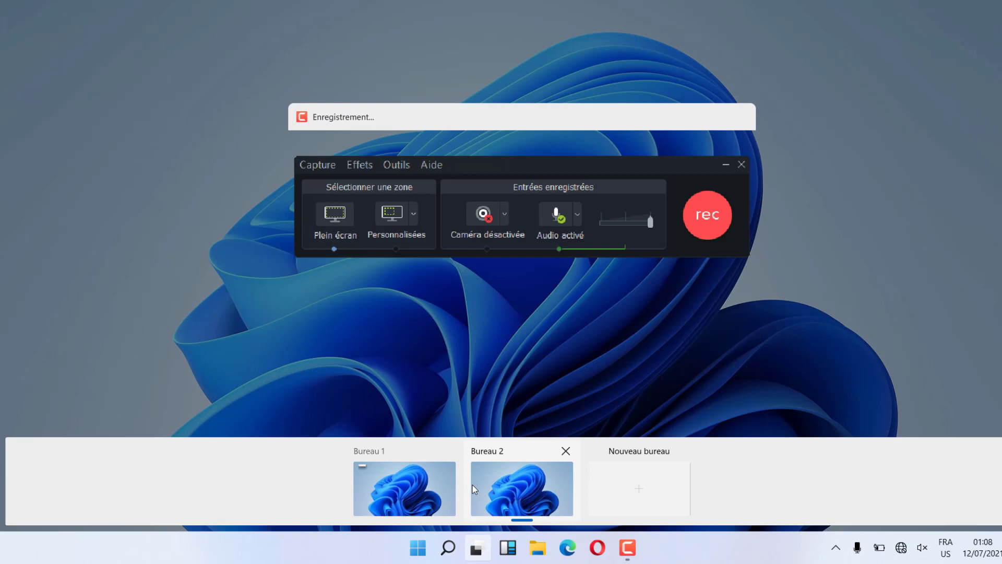
mouse_move(424, 489)
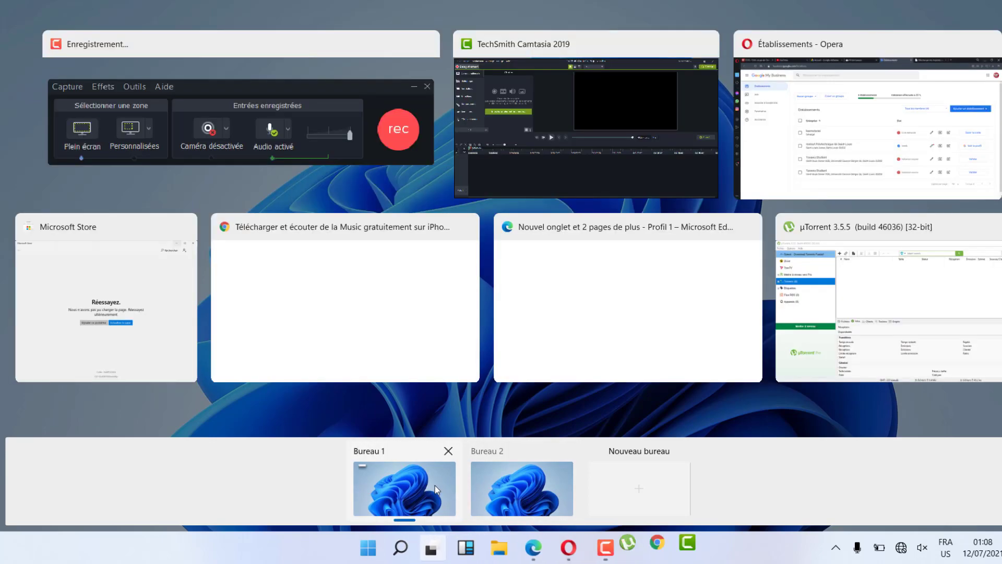
mouse_move(490, 482)
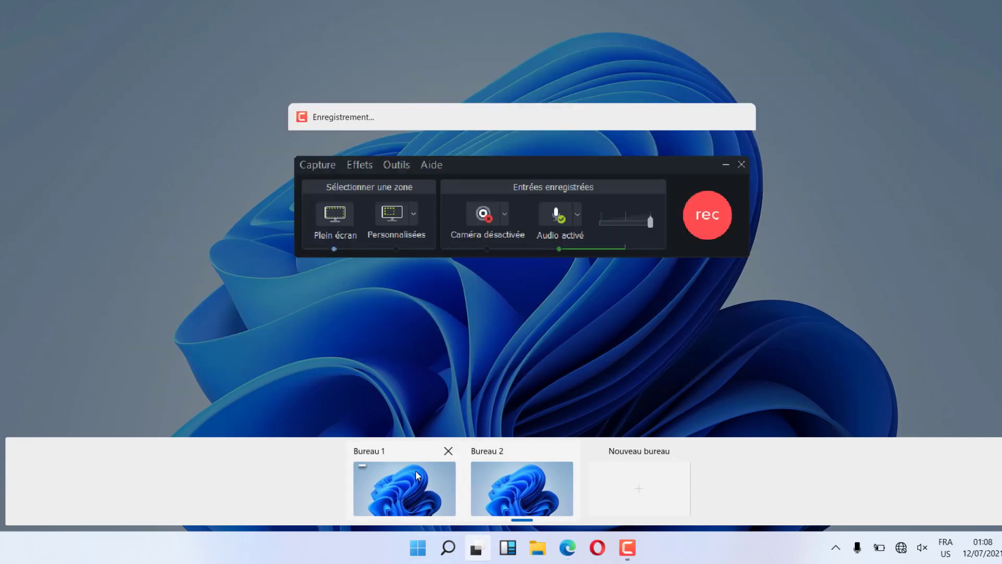
mouse_move(523, 482)
click(510, 346)
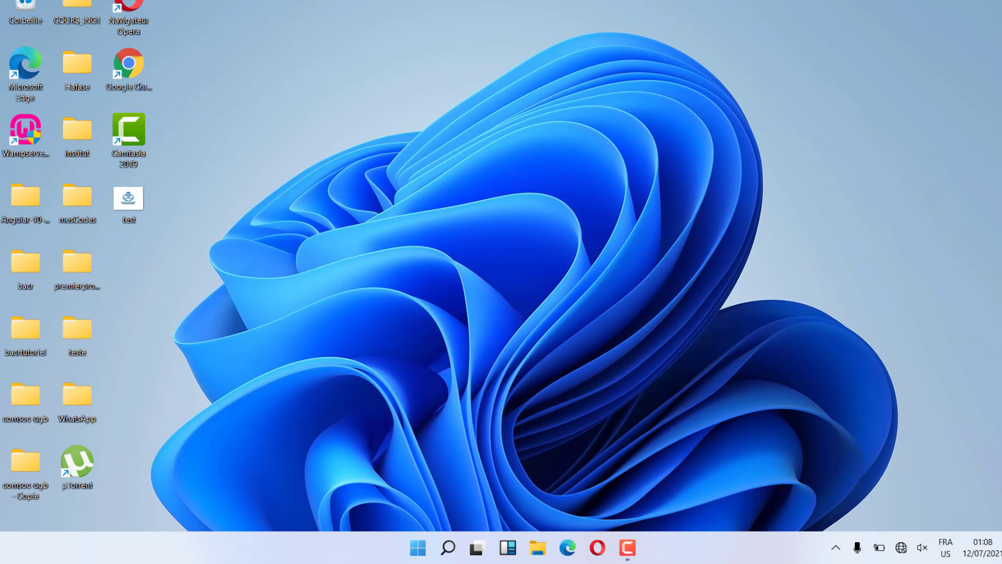
Step: Open the Couleurs page of the Personnalisation settings and set the colour mode to Sombre
key(super+a)
key(super+i)
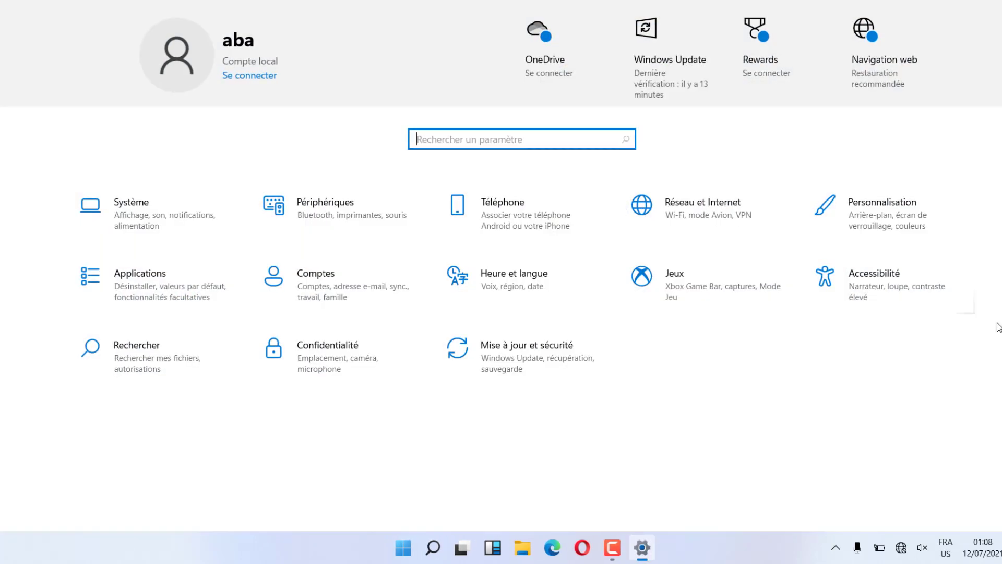
click(898, 218)
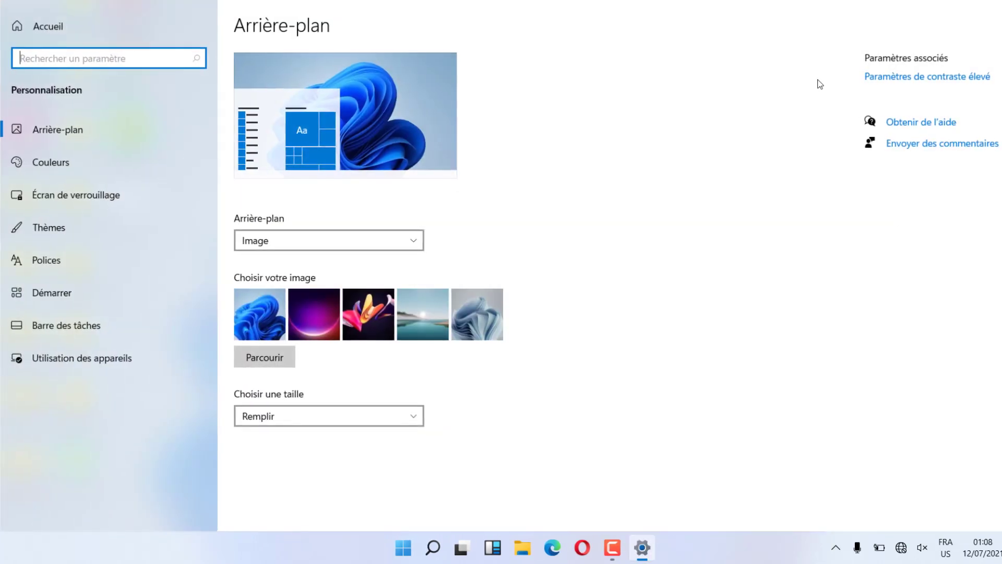
click(123, 155)
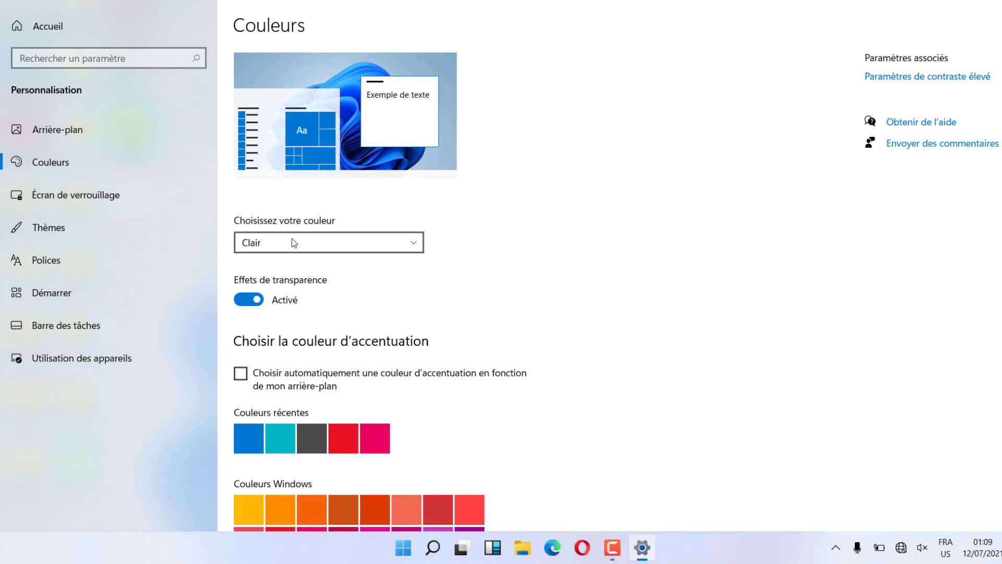
click(294, 242)
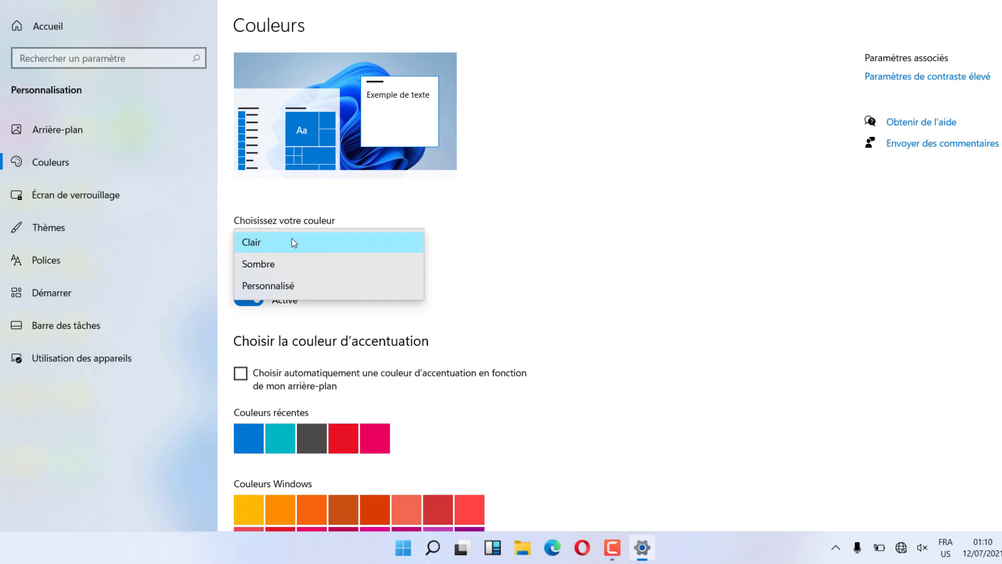
click(304, 274)
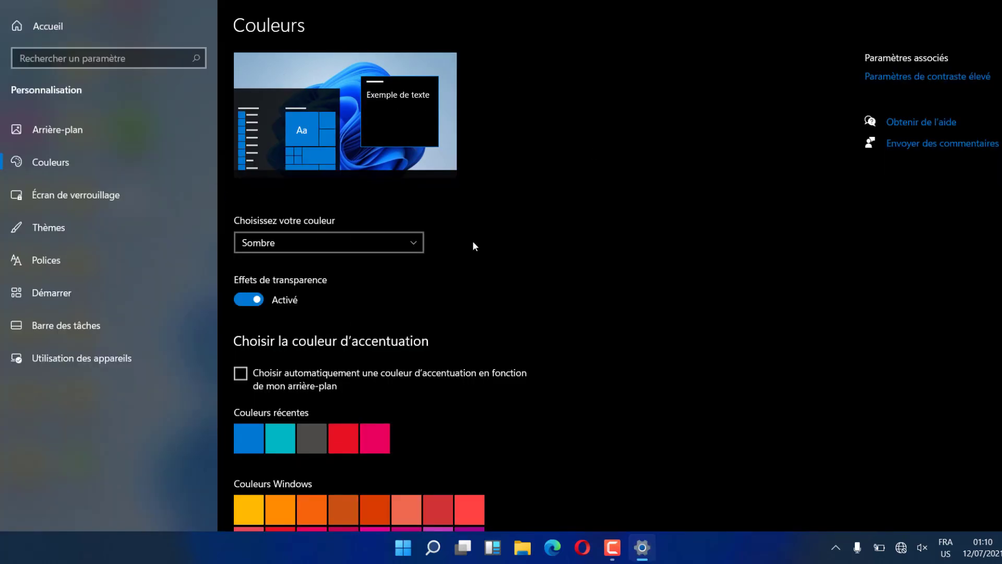
Step: Look over the Couleurs settings page, the Start menu and the search window in dark mode, and close the open menu
scroll(558, 230, down, 5)
scroll(558, 231, up, 5)
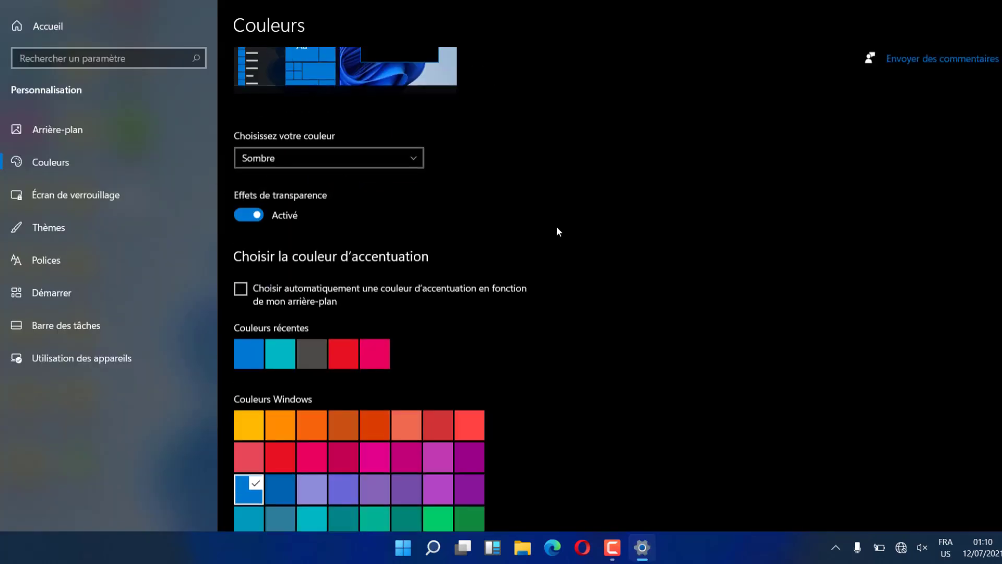
scroll(557, 226, down, 6)
scroll(557, 227, up, 6)
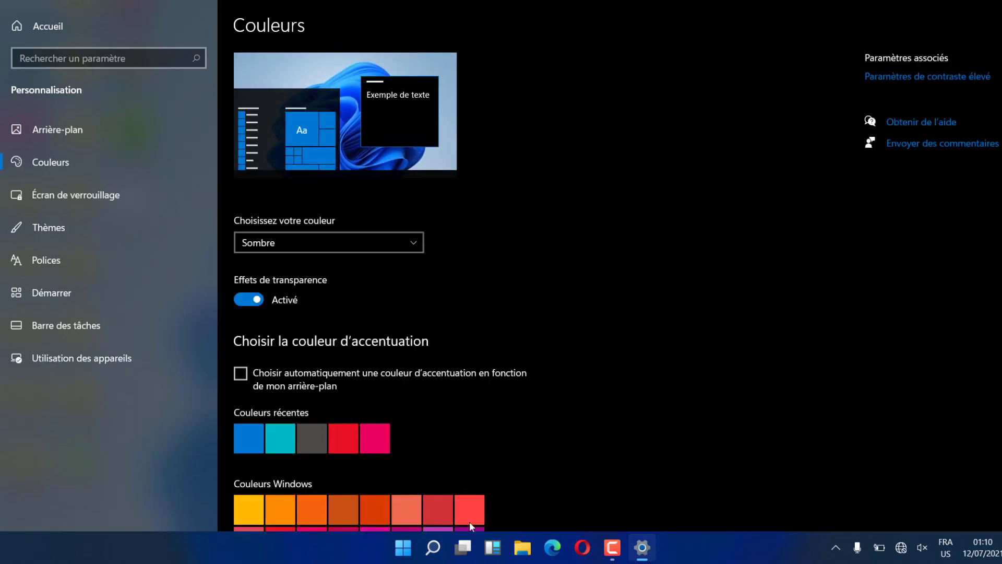
click(406, 548)
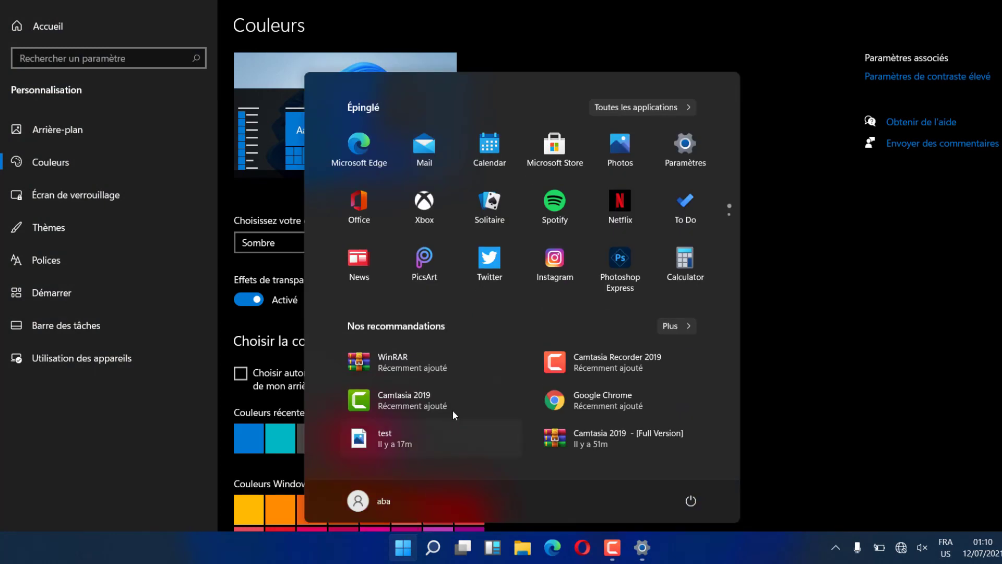
click(432, 553)
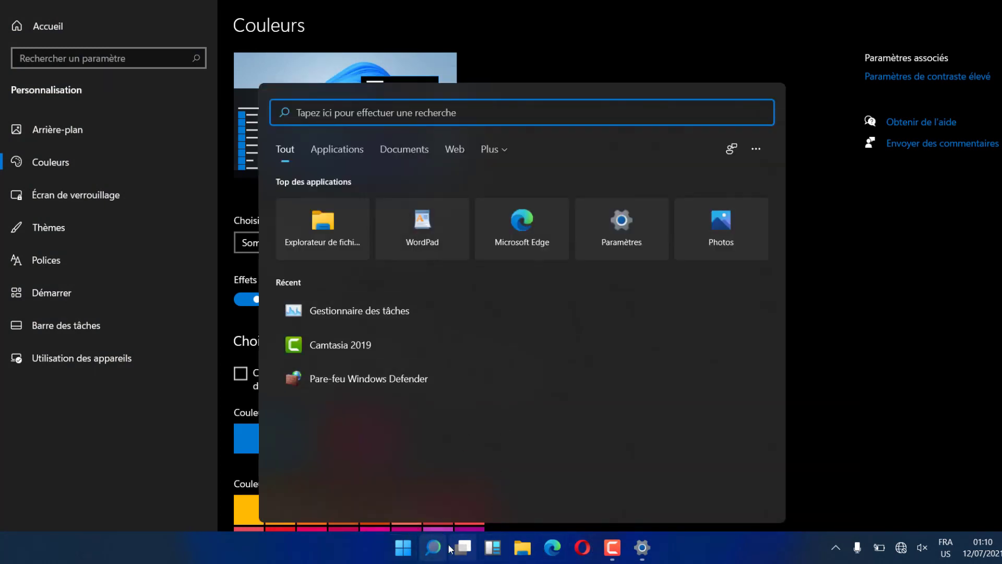
click(403, 547)
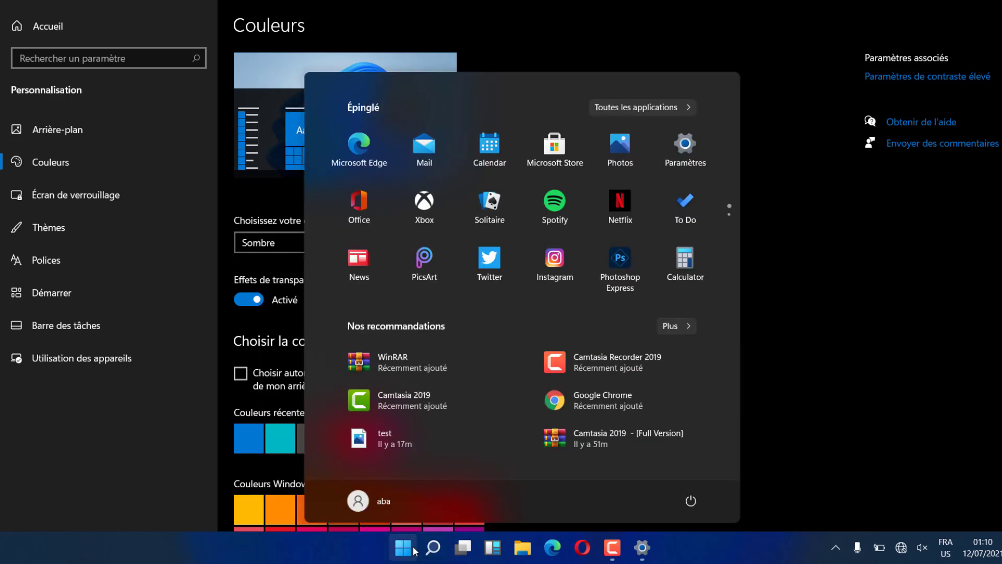
click(783, 257)
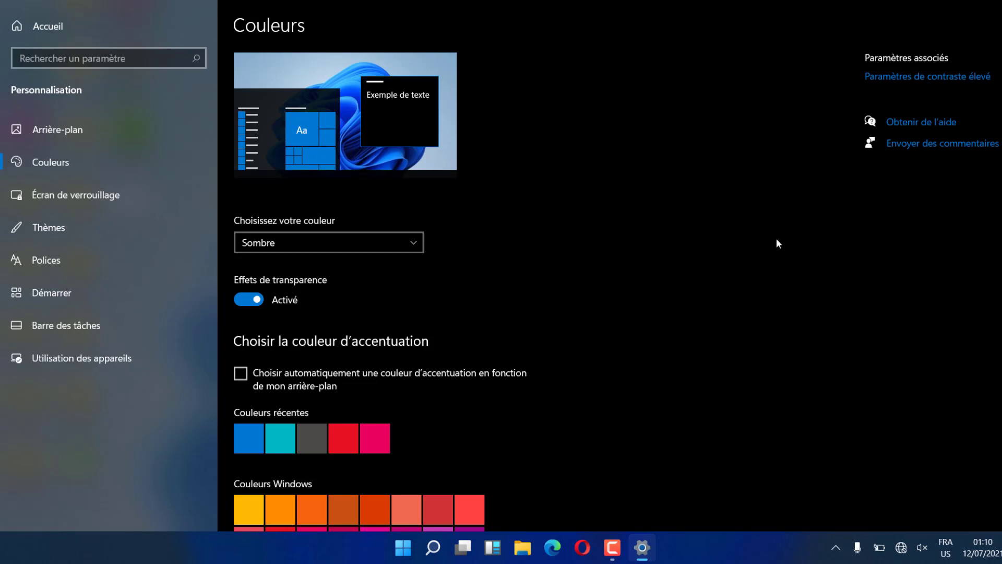
Step: Apply the Windows (sombre) theme from the Thèmes personalization page
click(105, 193)
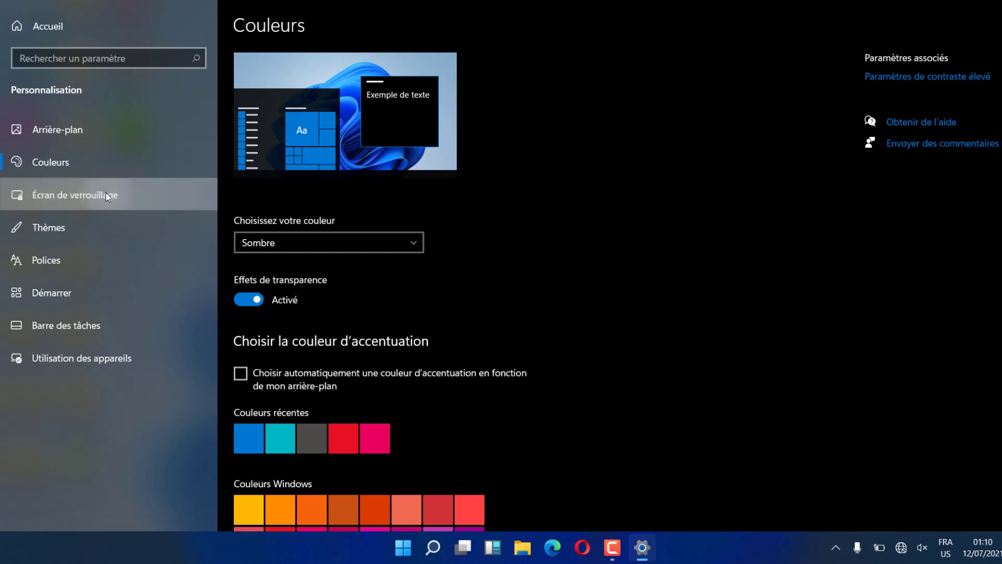
click(106, 227)
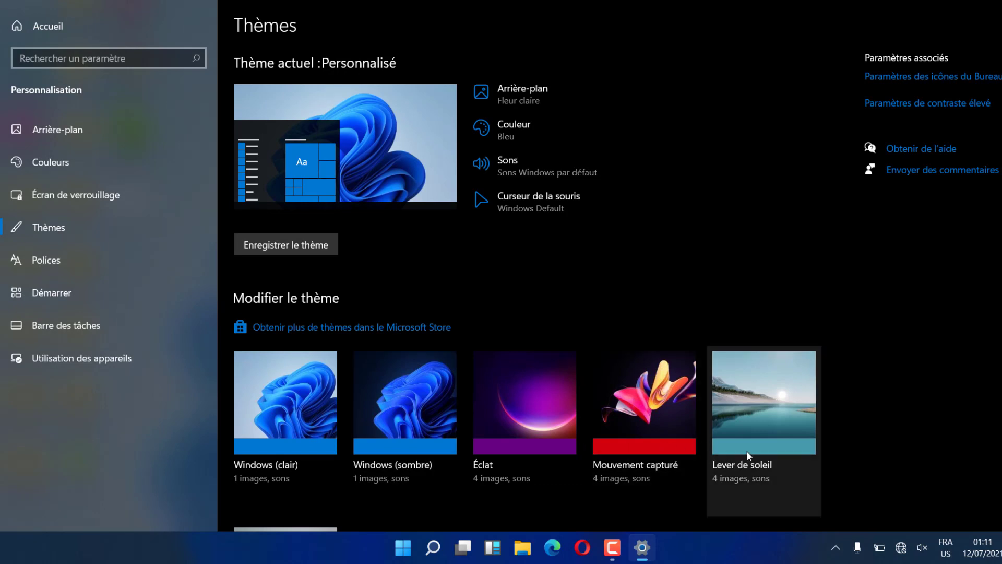
scroll(746, 450, down, 4)
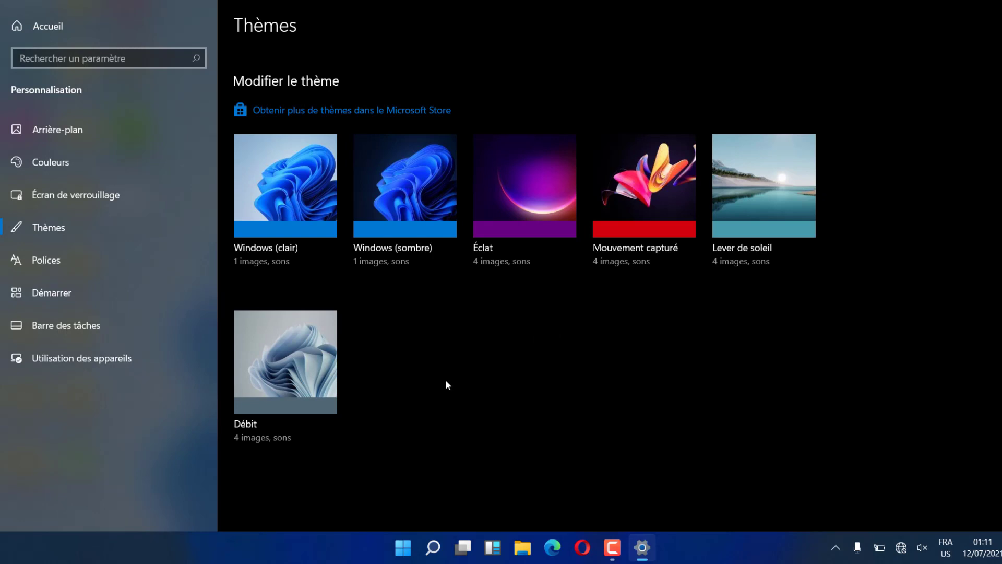
click(395, 193)
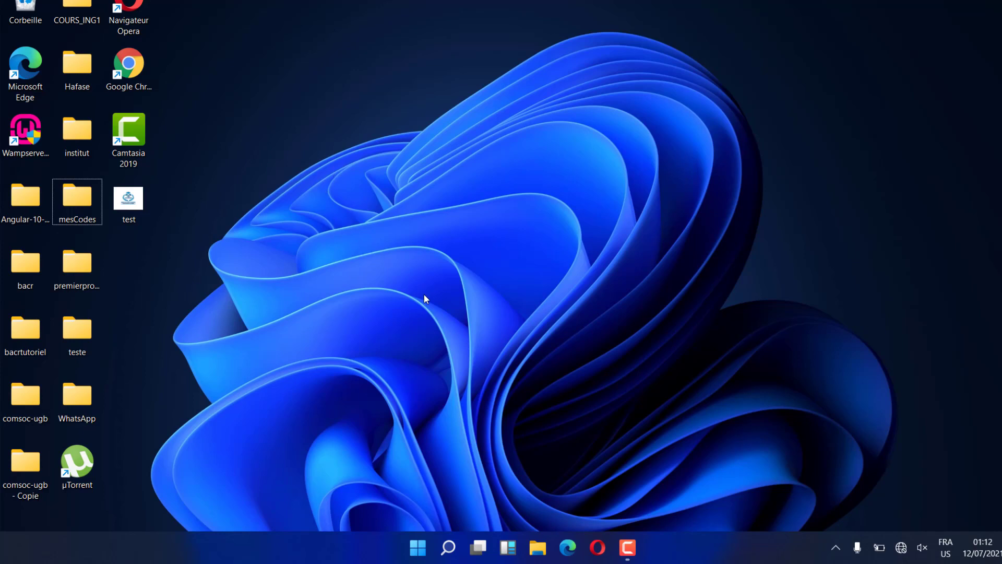
Step: Display the available Wi-Fi networks and turn airplane mode on and off again
click(902, 549)
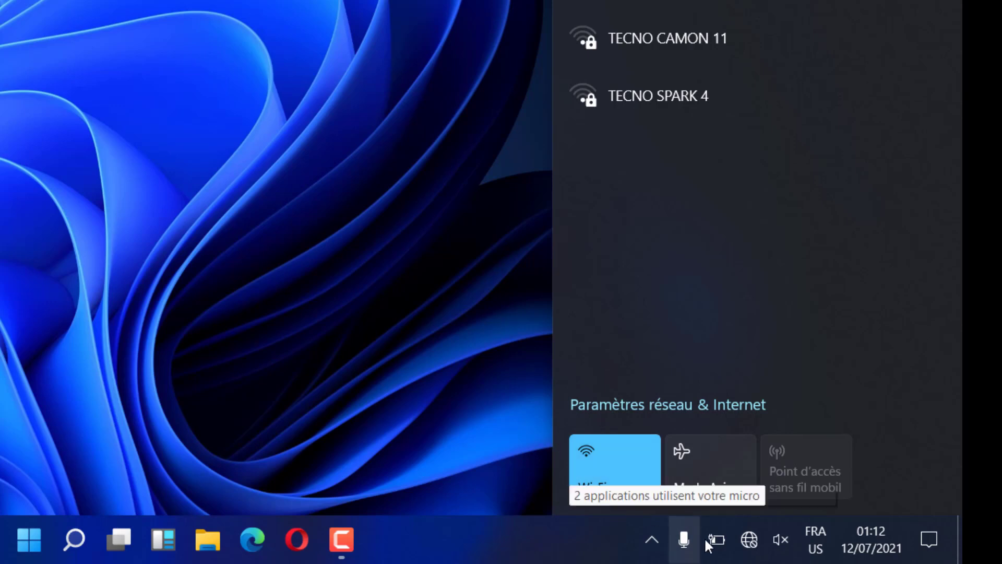
scroll(910, 90, up, 3)
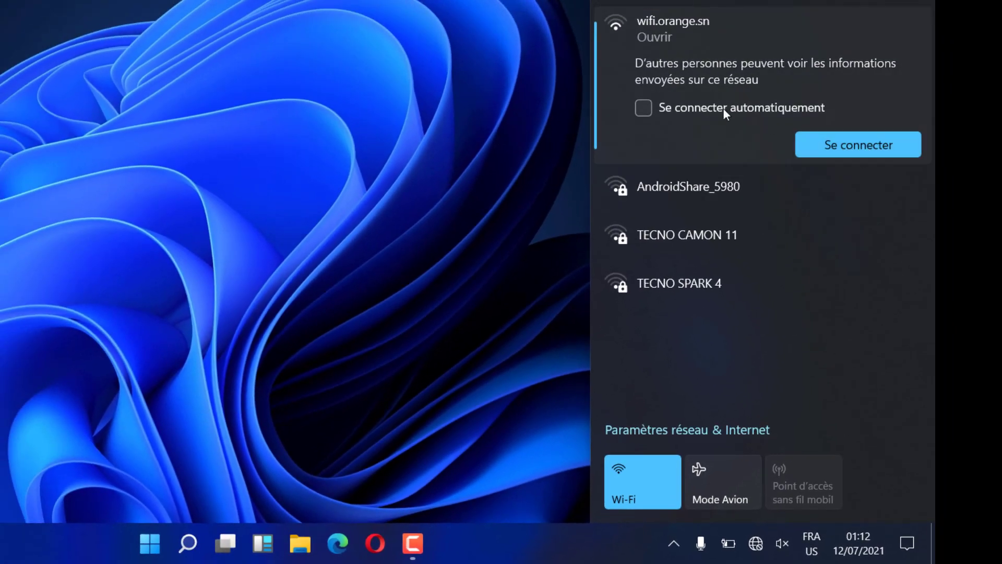
click(739, 473)
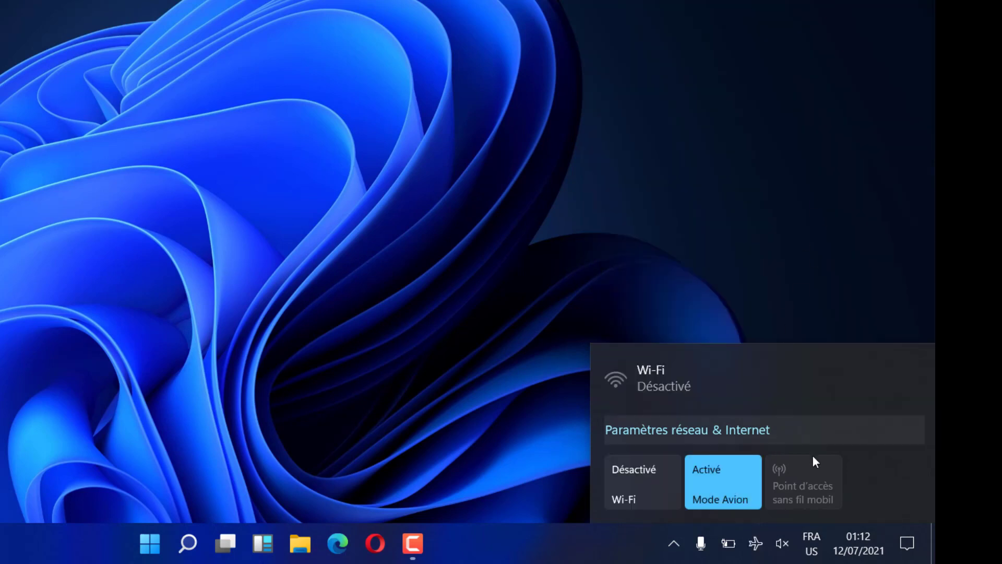
click(693, 474)
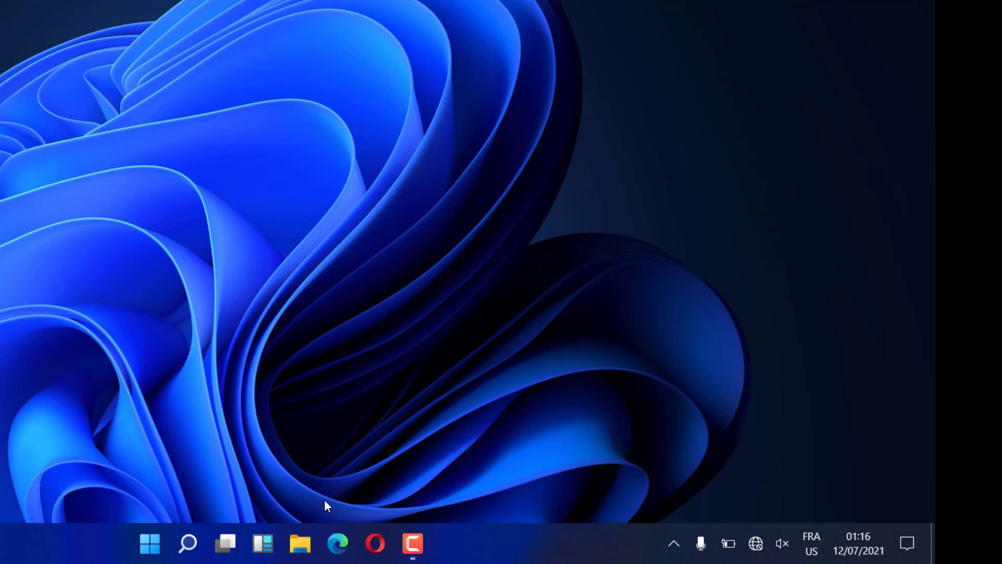
Step: Show the search window and the Start menu with the dark theme applied, and close them
click(192, 543)
click(152, 544)
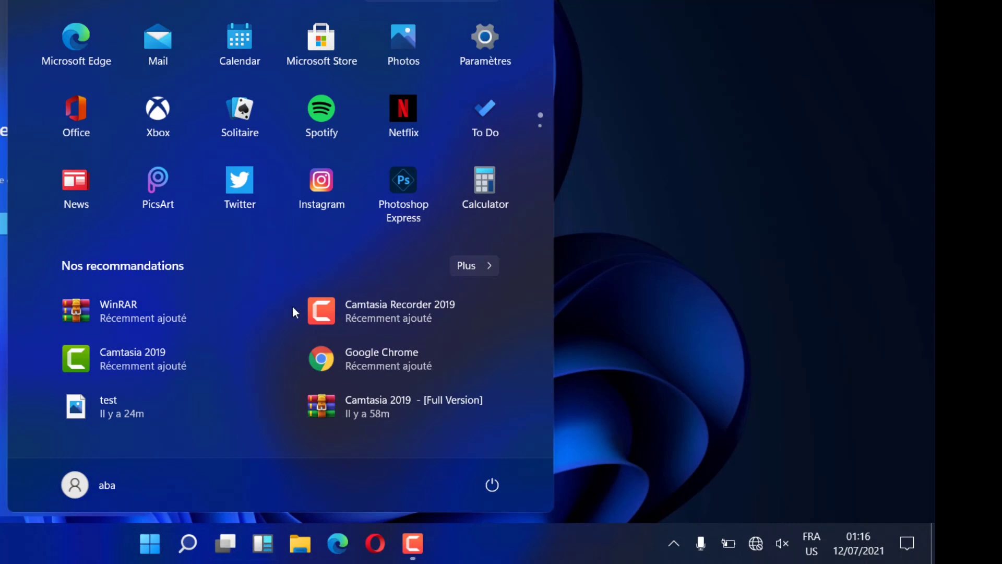
click(756, 314)
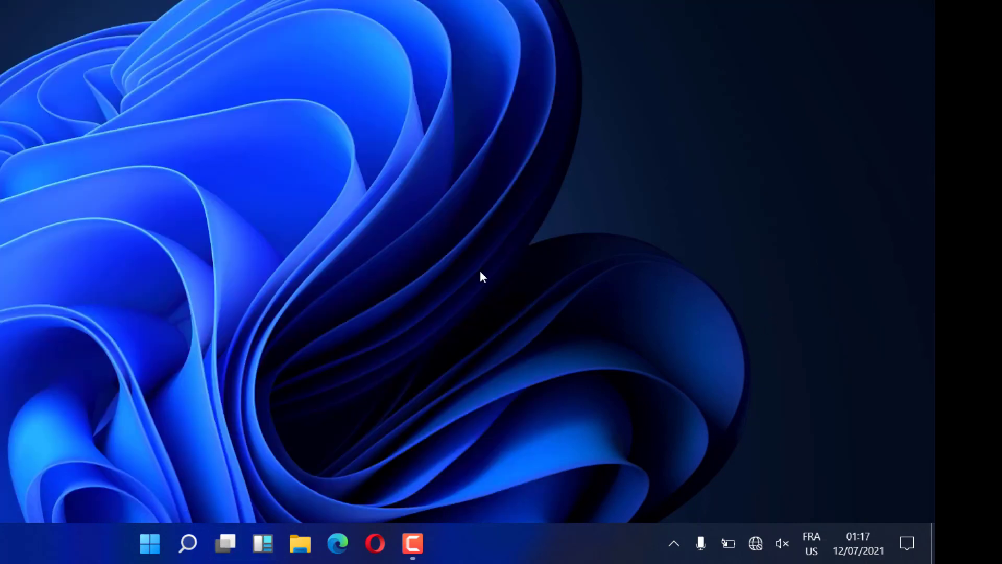